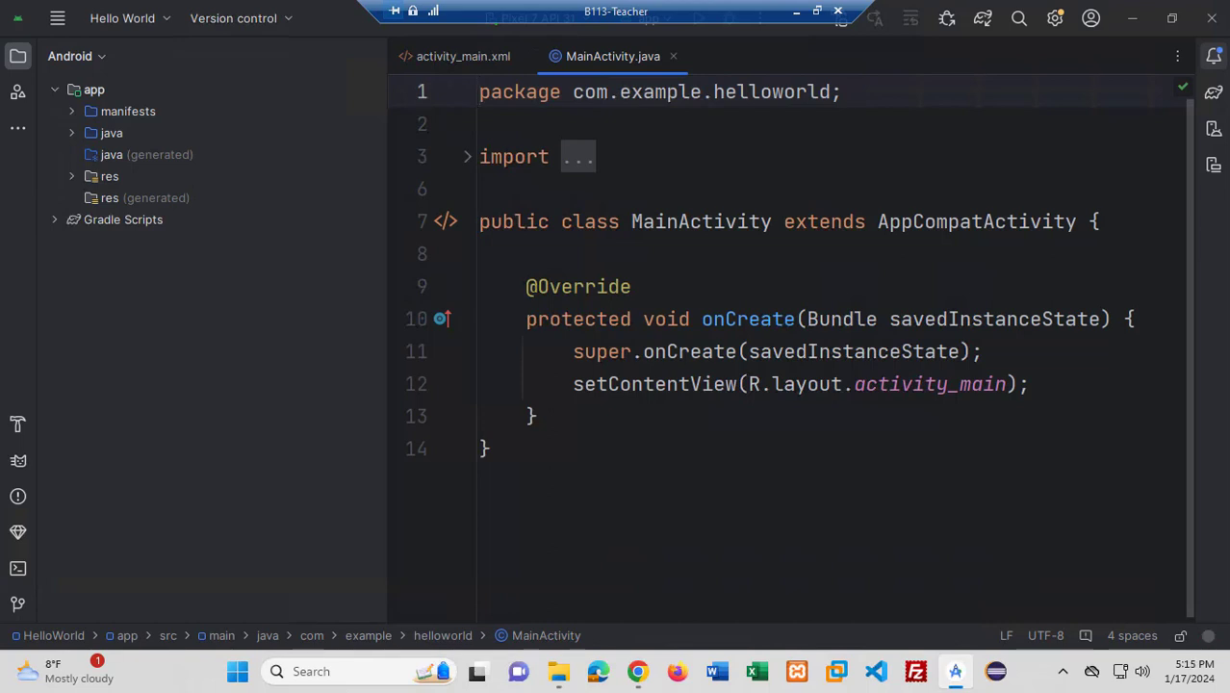
Switch to File Explorer and preview phone.png from the Downloads folder, closing both windows when done.
{"action": "left_click", "coordinate": [560, 674]}
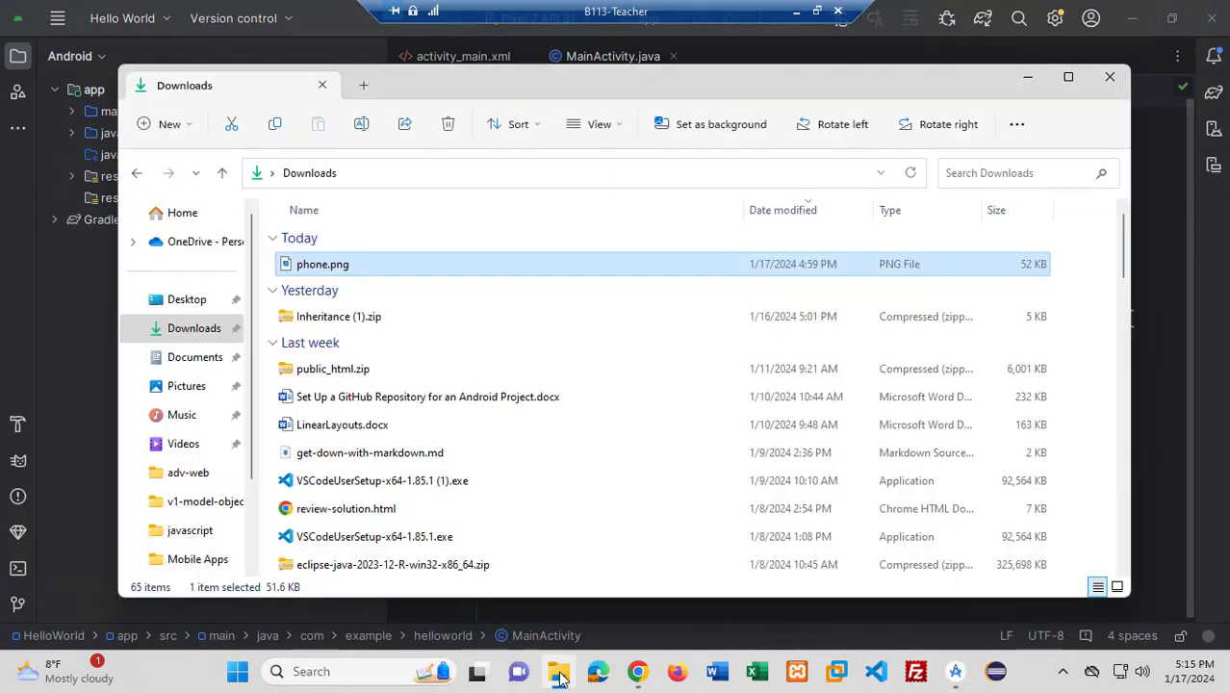
{"action": "double_click", "coordinate": [304, 266]}
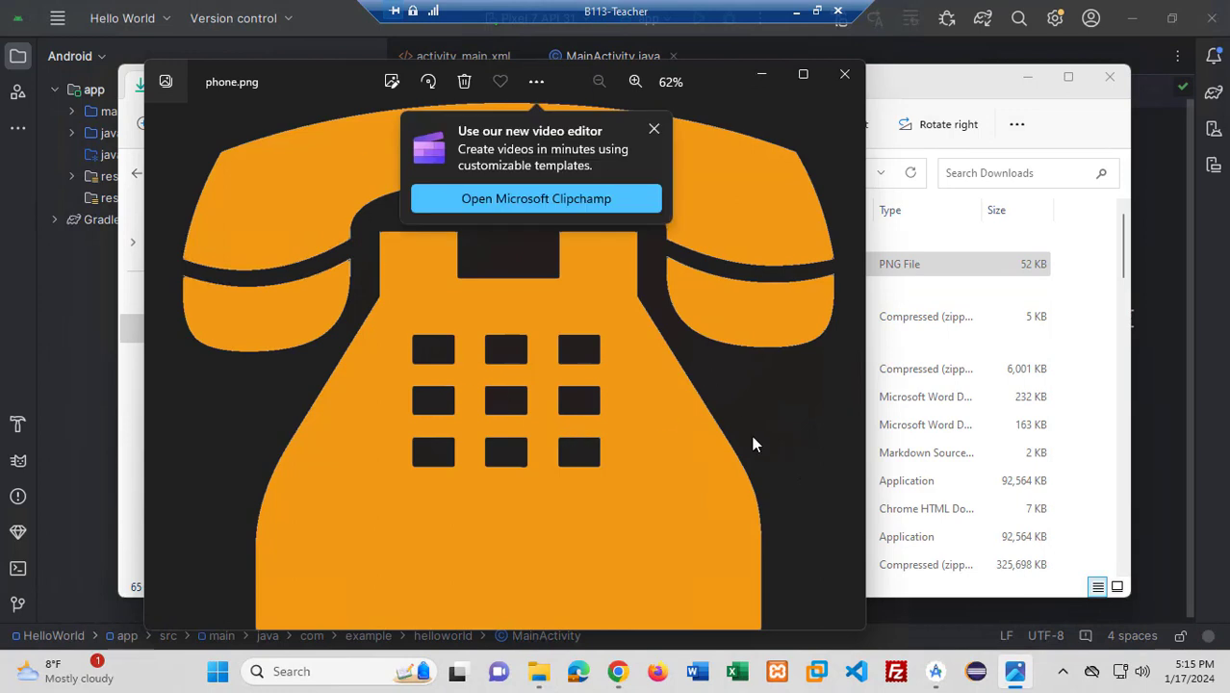
{"action": "left_click", "coordinate": [654, 128]}
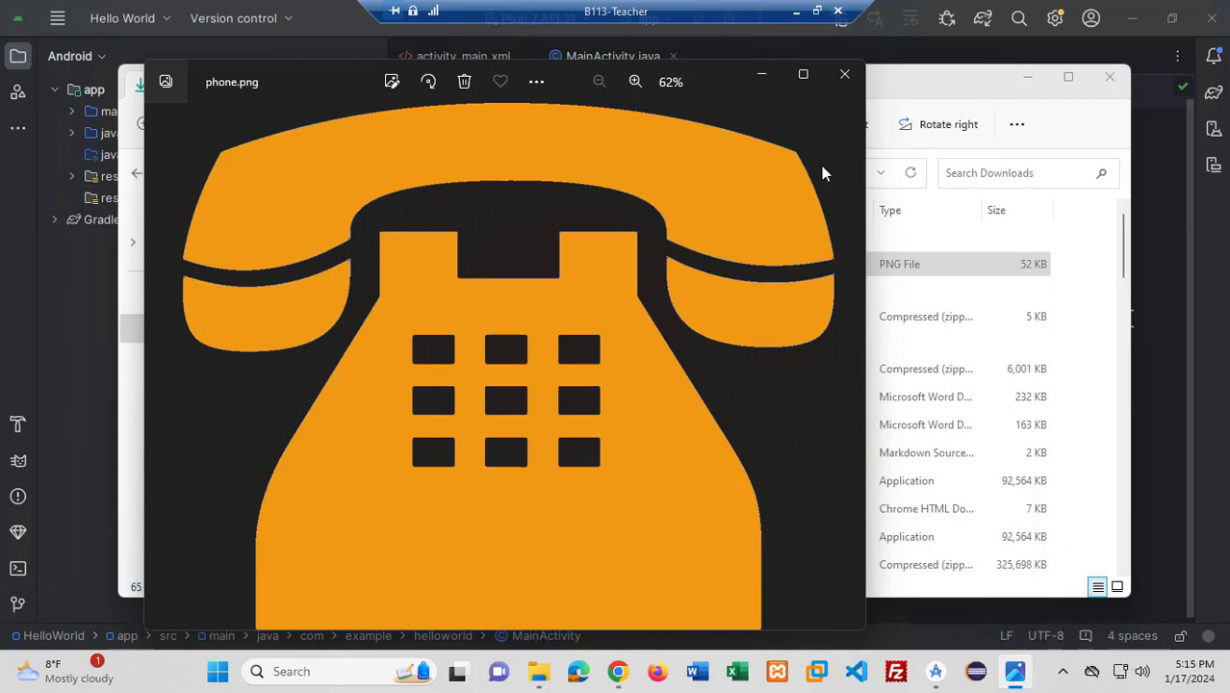
{"action": "left_click", "coordinate": [844, 74]}
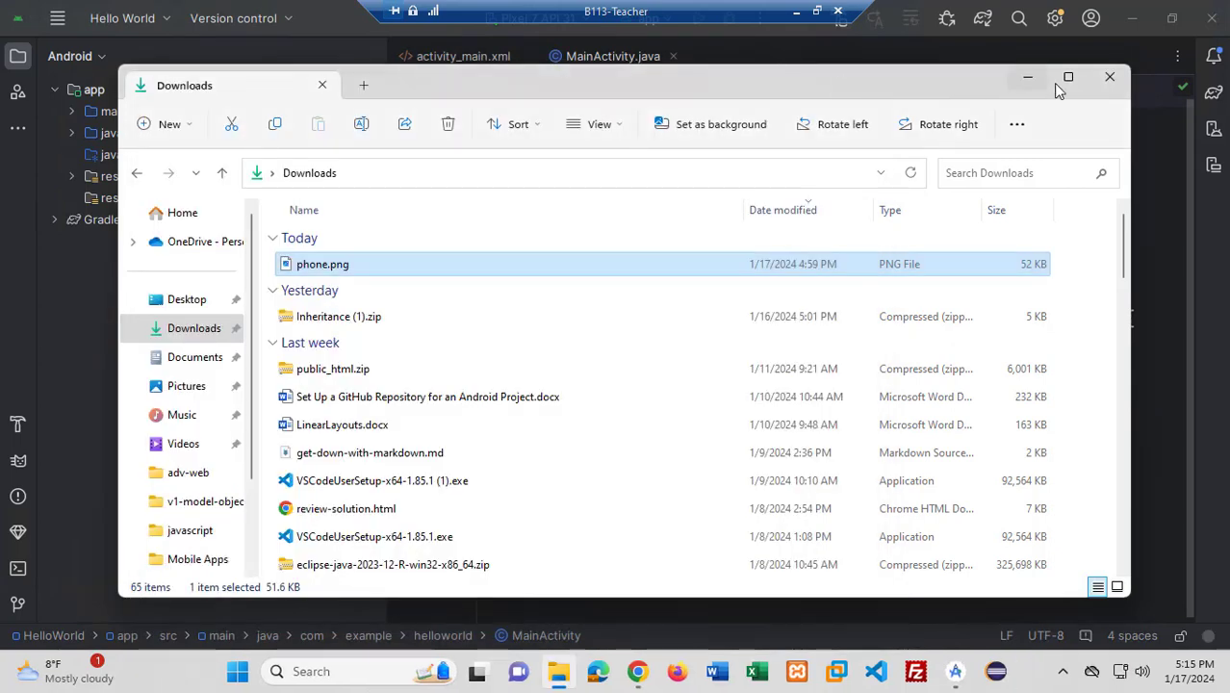
{"action": "left_click", "coordinate": [1106, 77]}
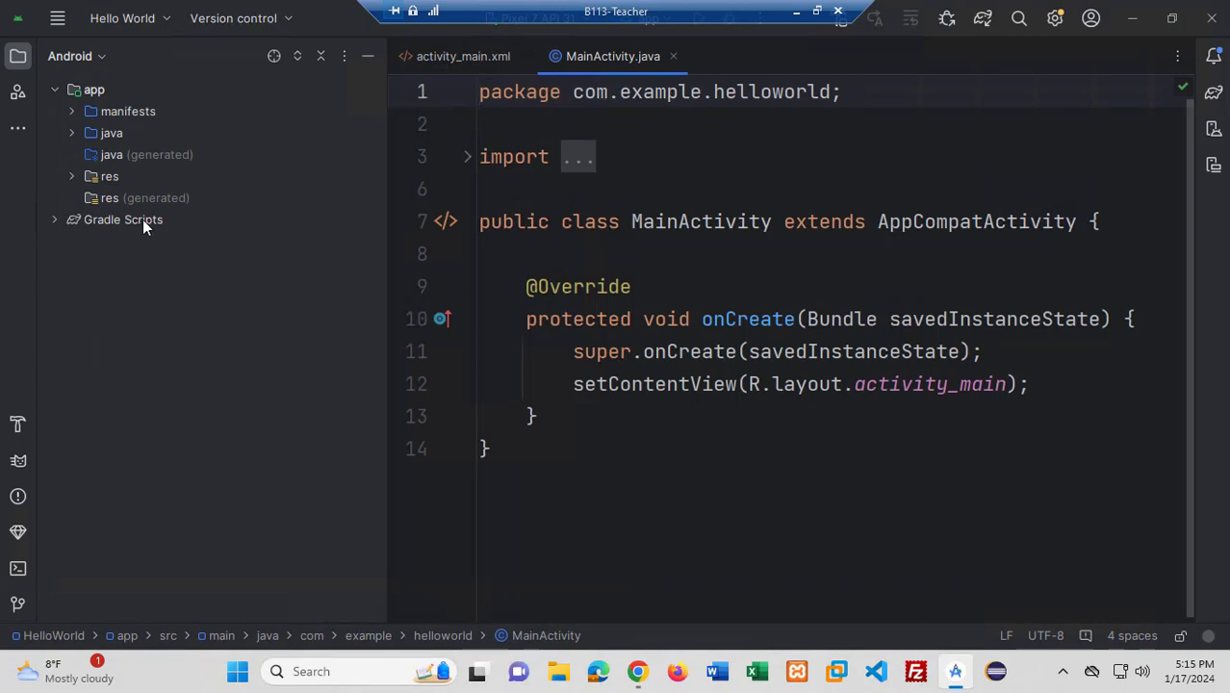
Start creating a new Image Asset in the app's res folder.
{"action": "right_click", "coordinate": [108, 178]}
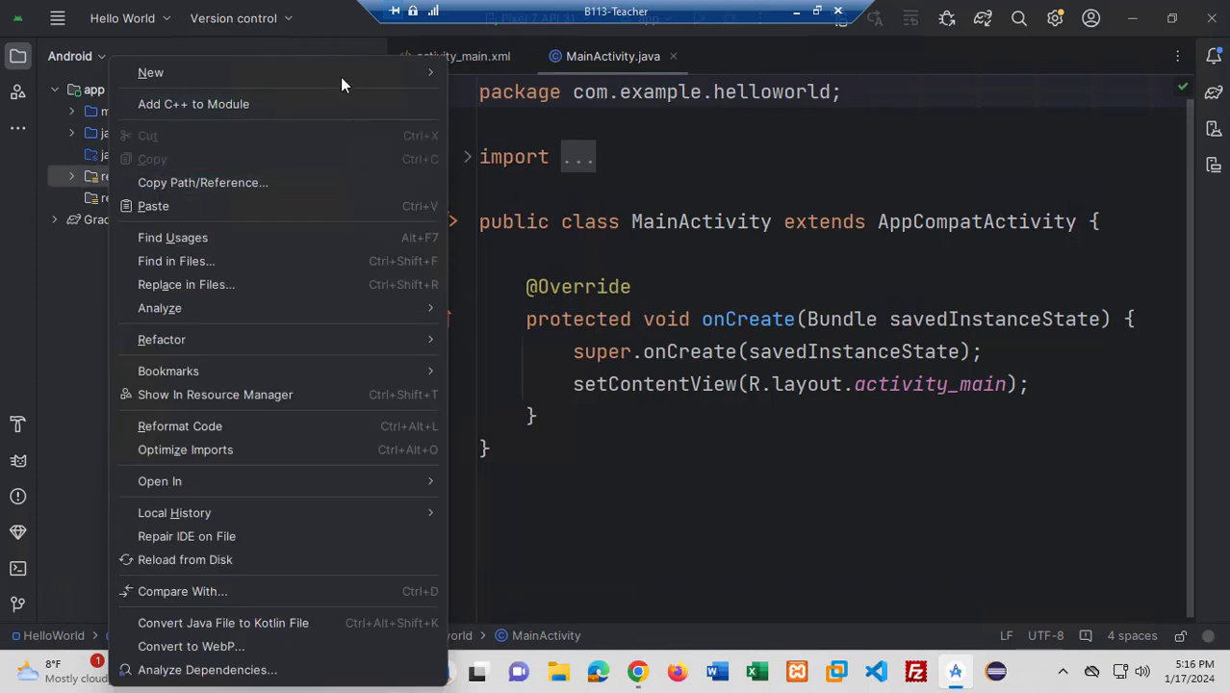
{"action": "mouse_move", "coordinate": [364, 62]}
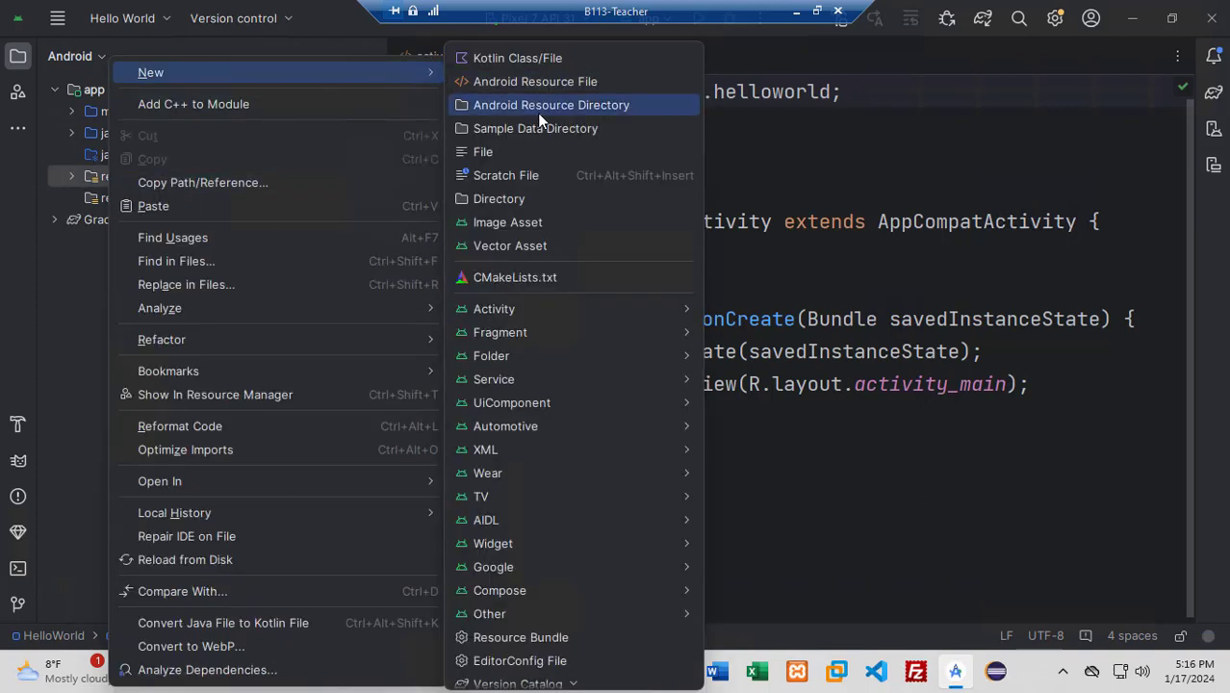
{"action": "left_click", "coordinate": [497, 224]}
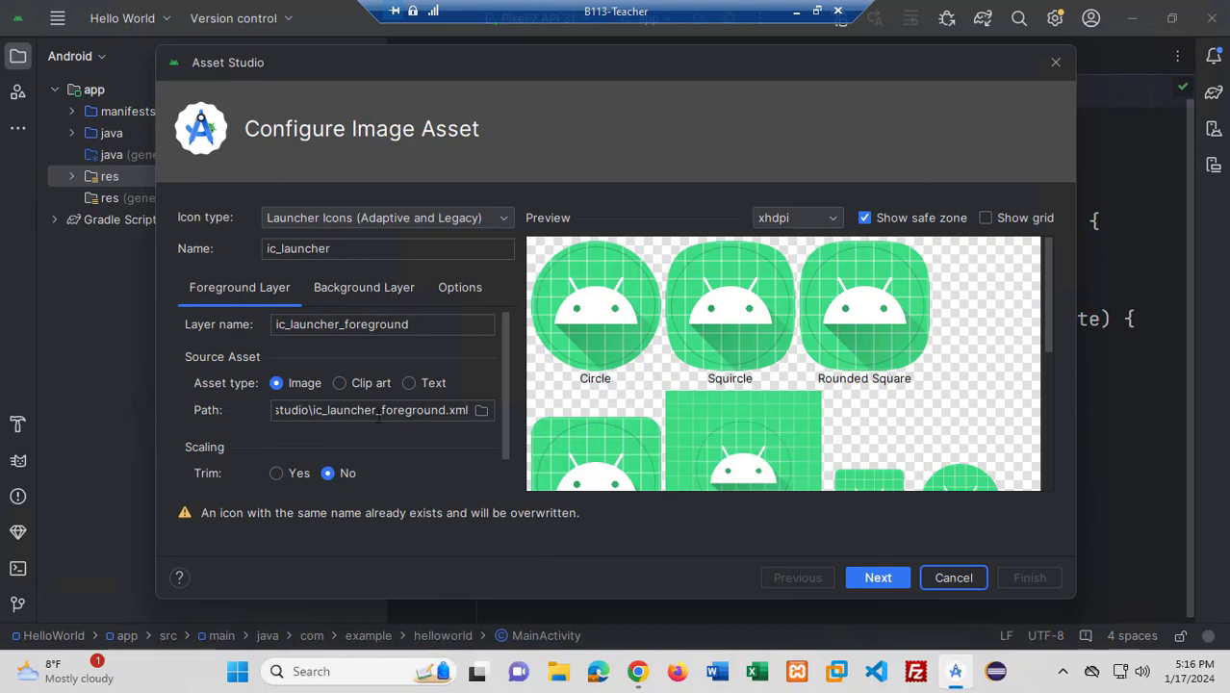
Set phone.png from the Downloads folder as the source image of the launcher icon's foreground layer.
{"action": "left_click", "coordinate": [483, 418]}
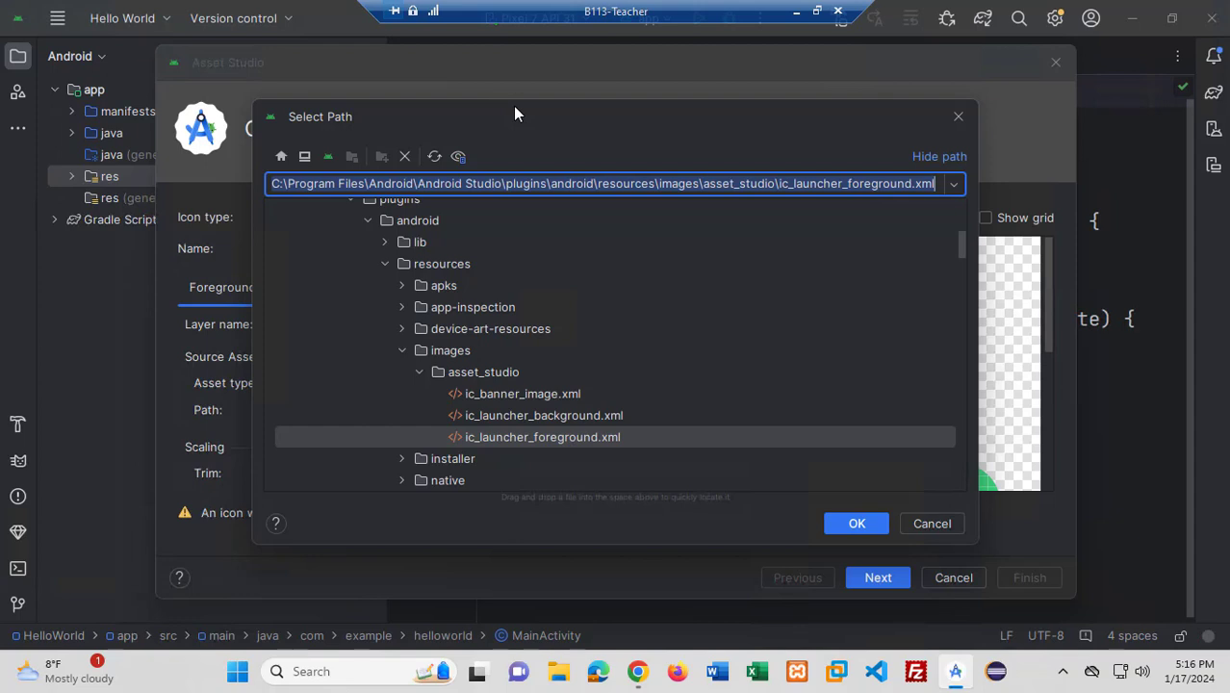
{"action": "left_click", "coordinate": [304, 157]}
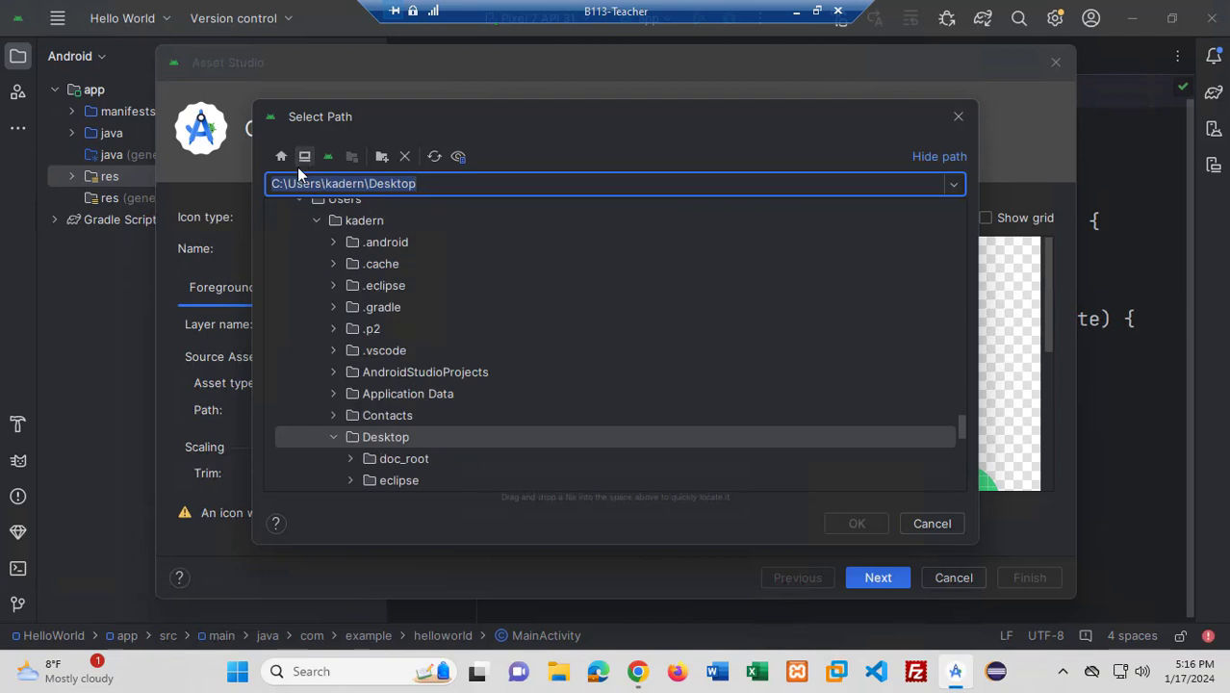
{"action": "scroll", "coordinate": [387, 438], "scroll_direction": "down", "scroll_amount": 1}
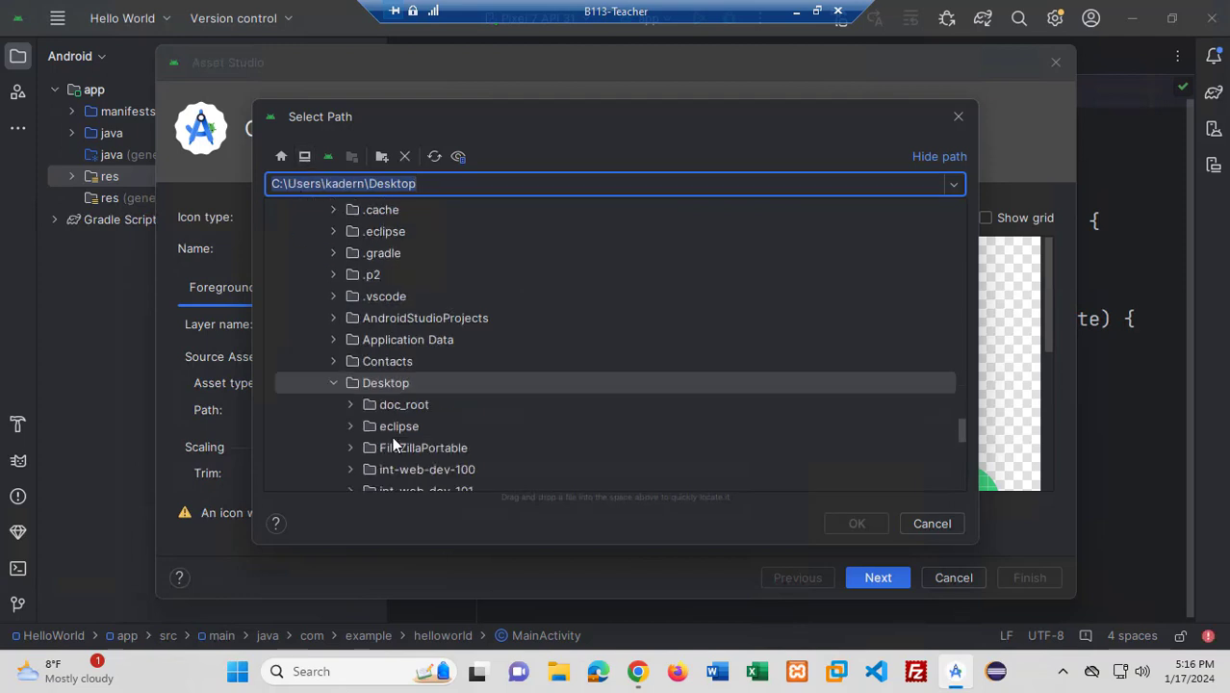
{"action": "left_click", "coordinate": [332, 382]}
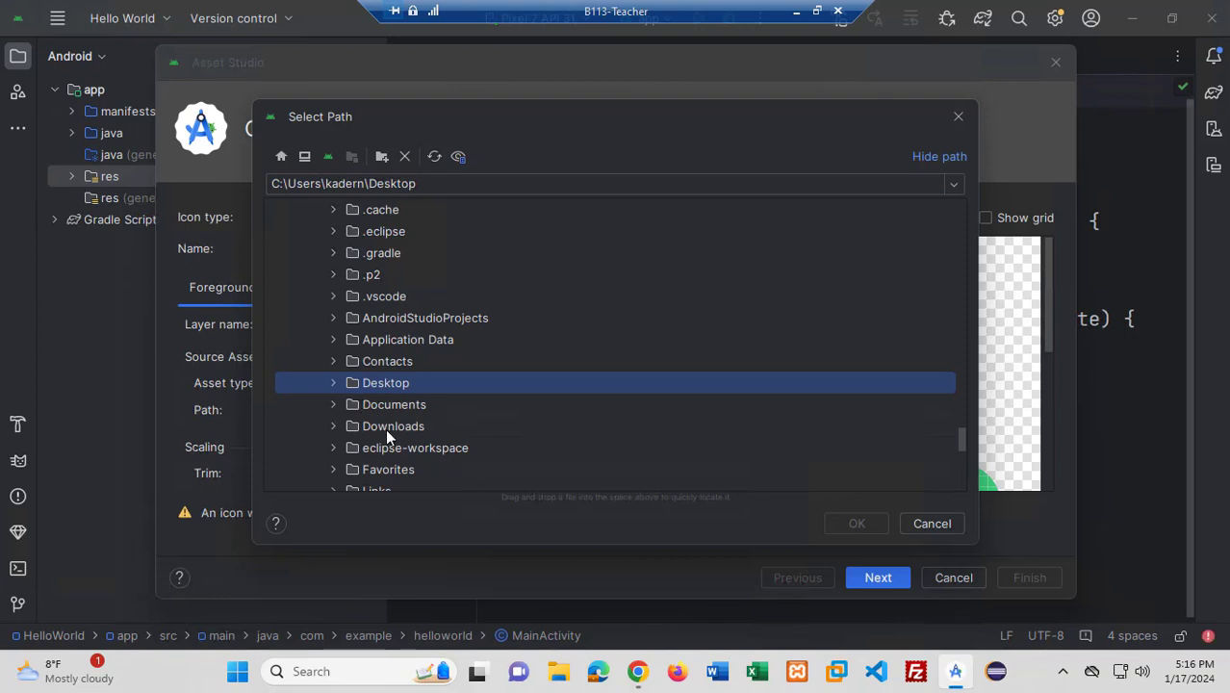
{"action": "left_click", "coordinate": [332, 426]}
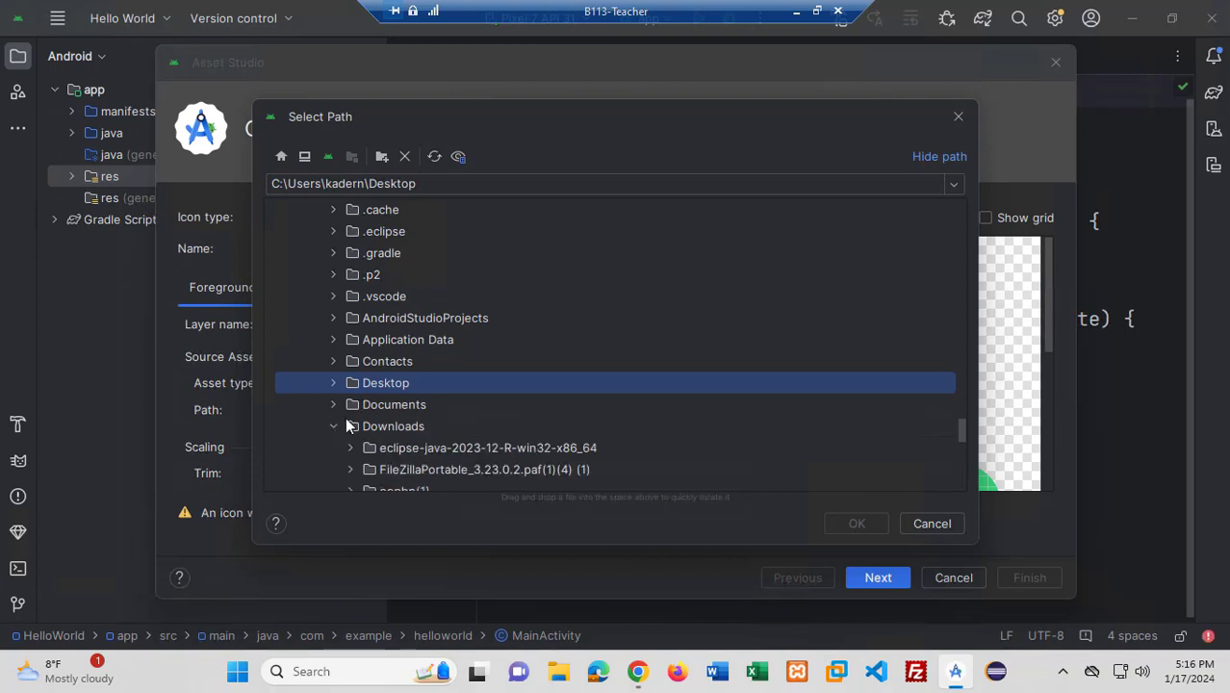
{"action": "scroll", "coordinate": [497, 385], "scroll_direction": "down", "scroll_amount": 1}
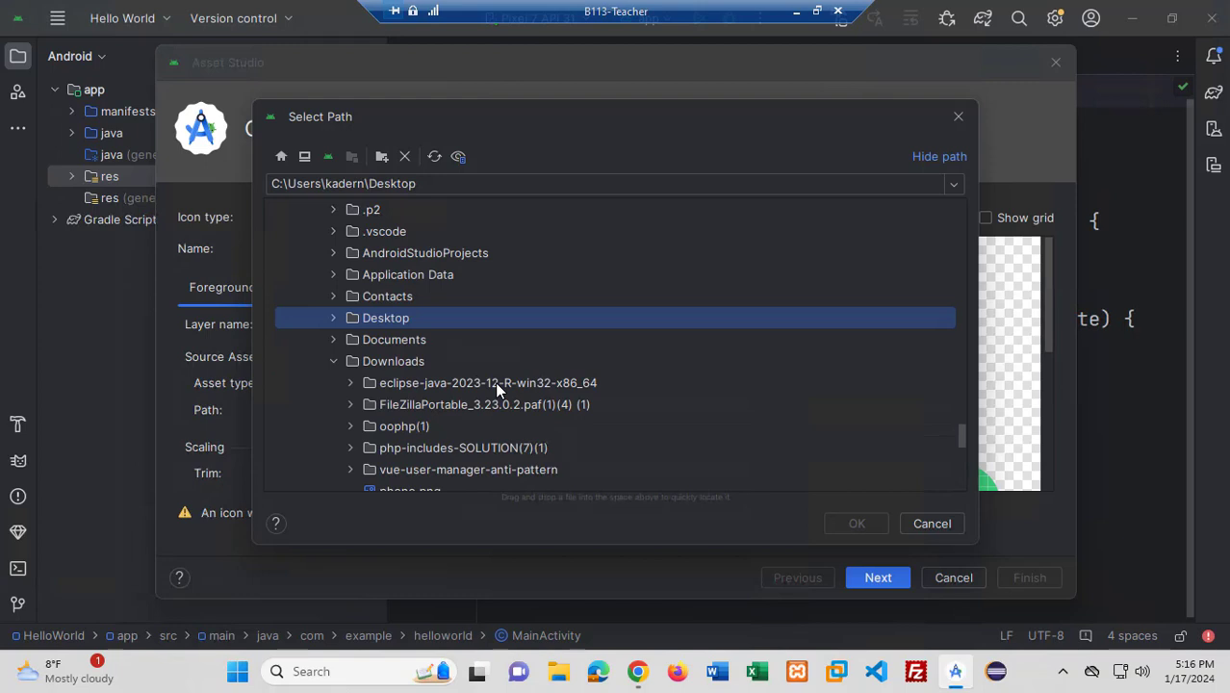
{"action": "scroll", "coordinate": [497, 388], "scroll_direction": "down", "scroll_amount": 1}
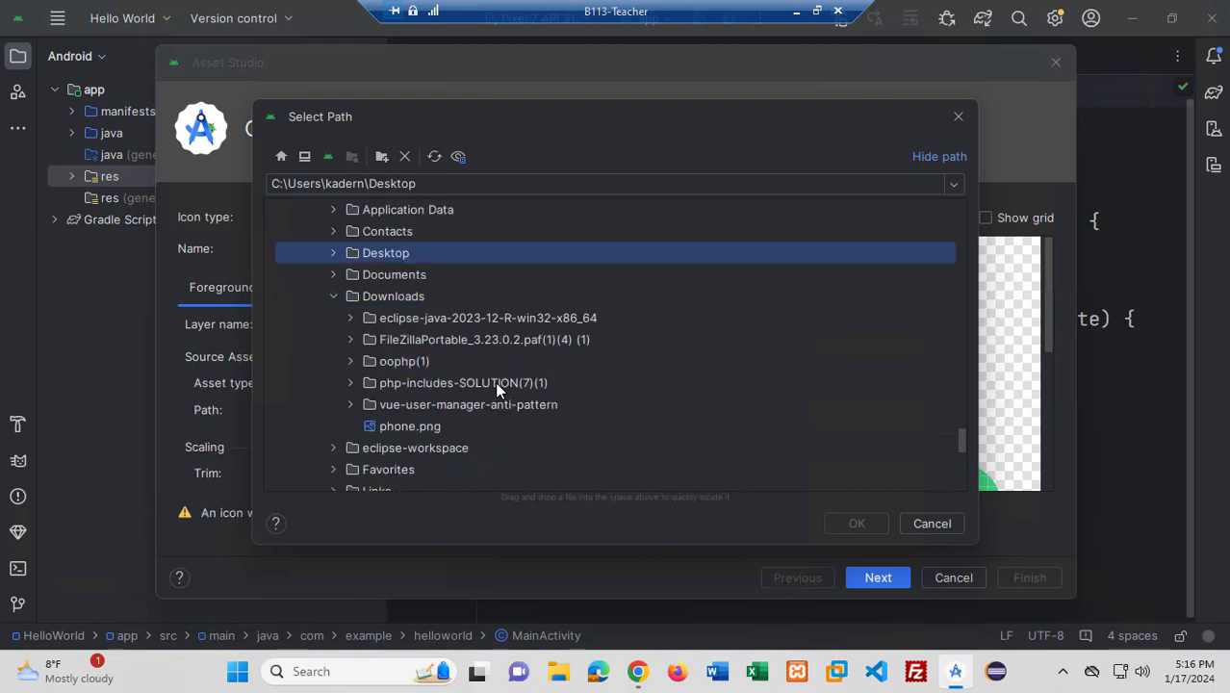
{"action": "left_click", "coordinate": [390, 427]}
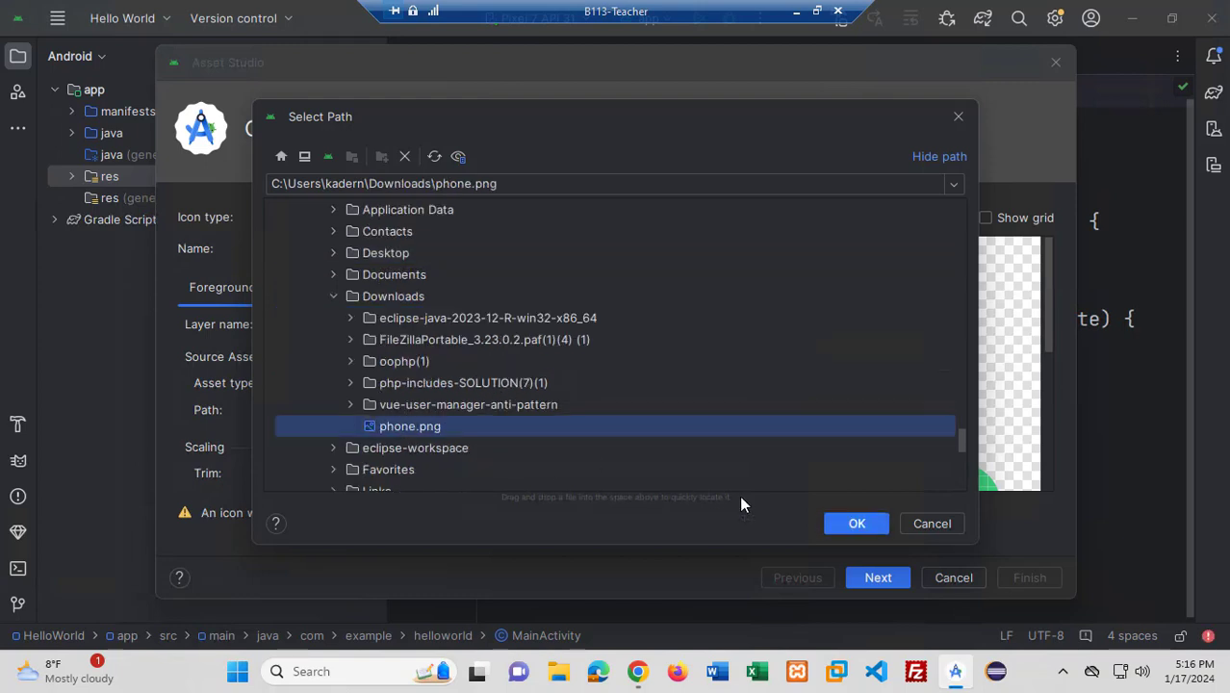
{"action": "left_click", "coordinate": [849, 524]}
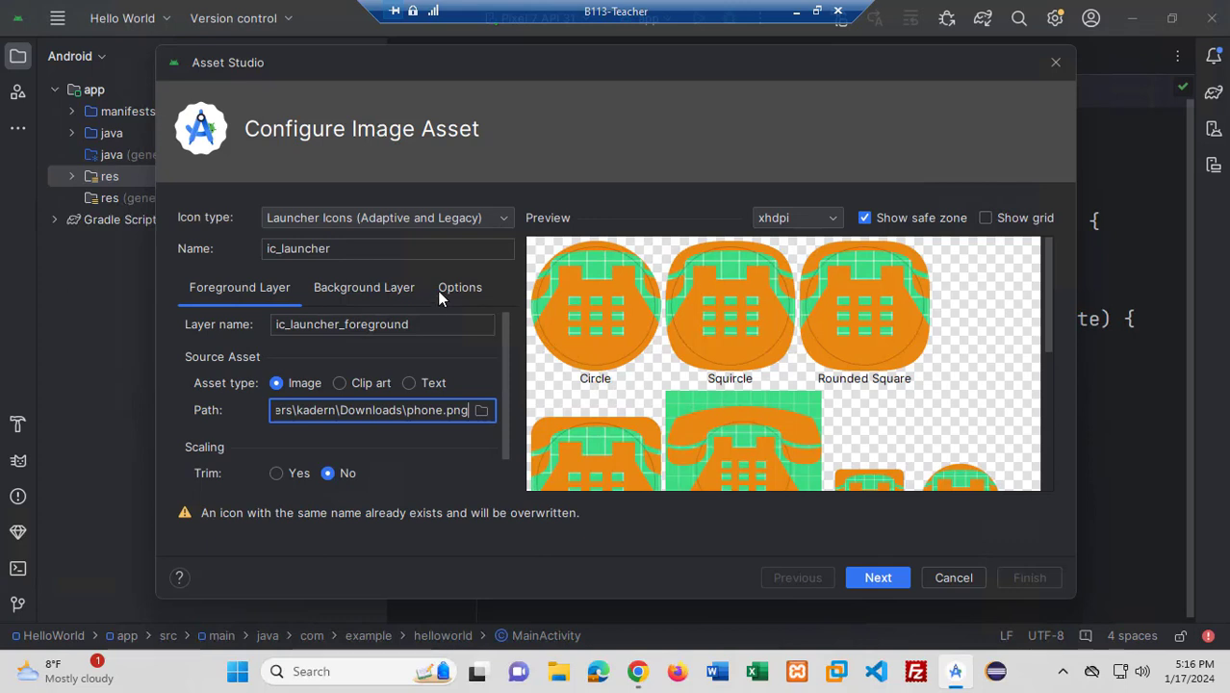
Switch the icon's background layer to a solid color and set it to blue 3D52DC.
{"action": "left_click", "coordinate": [361, 292]}
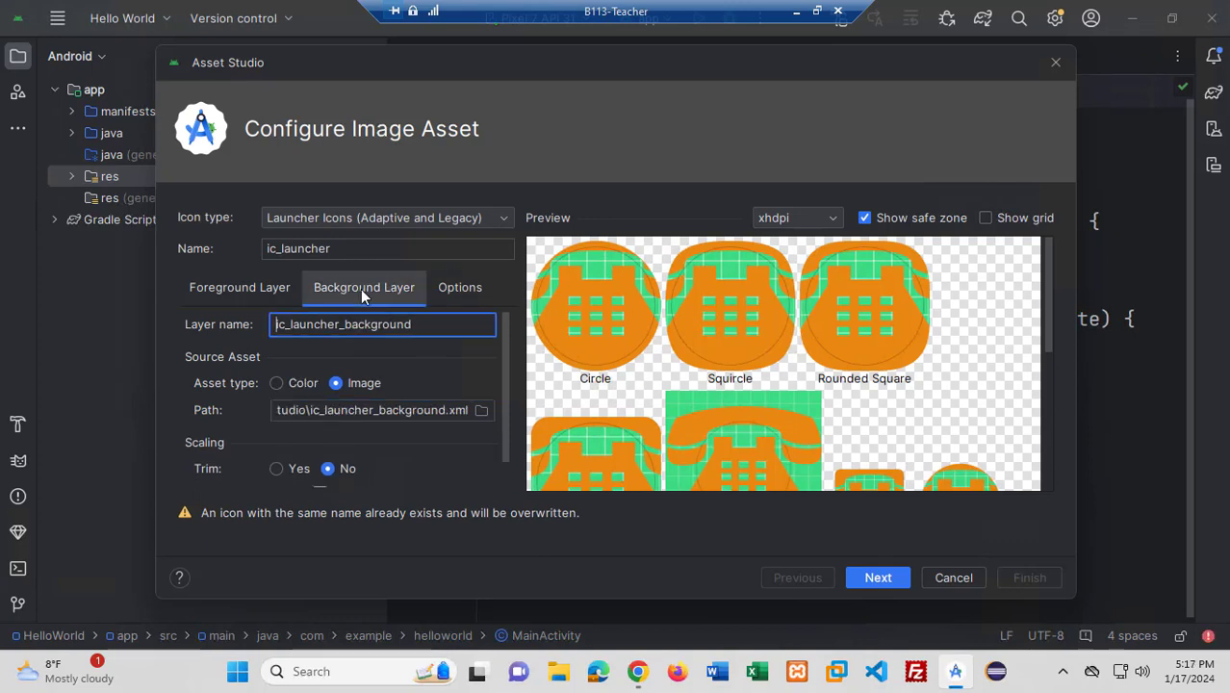
{"action": "left_click", "coordinate": [275, 383]}
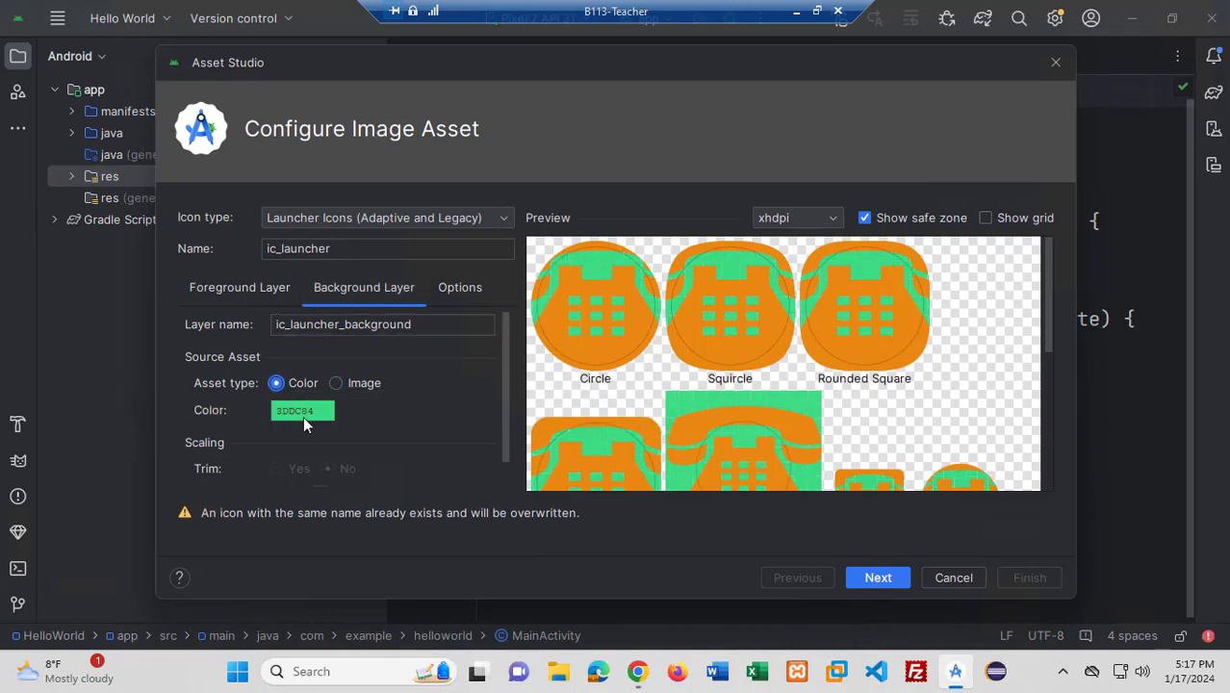
{"action": "left_click", "coordinate": [303, 416]}
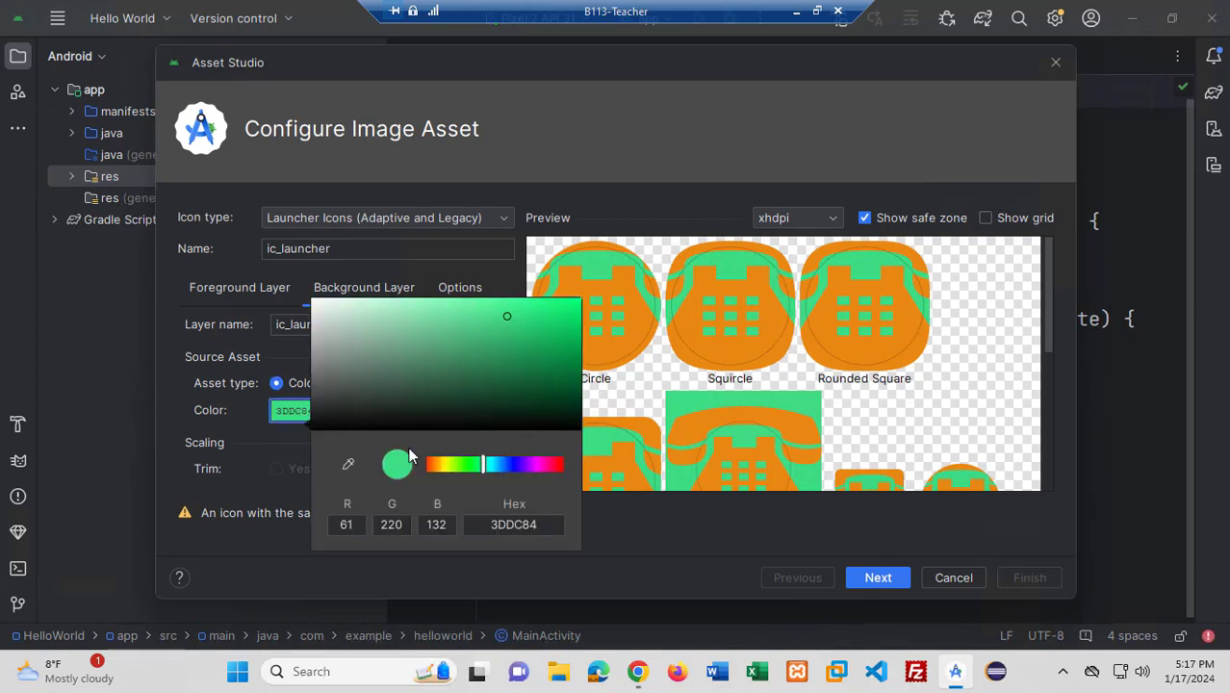
{"action": "left_click_drag", "start_coordinate": [483, 465], "coordinate": [515, 472]}
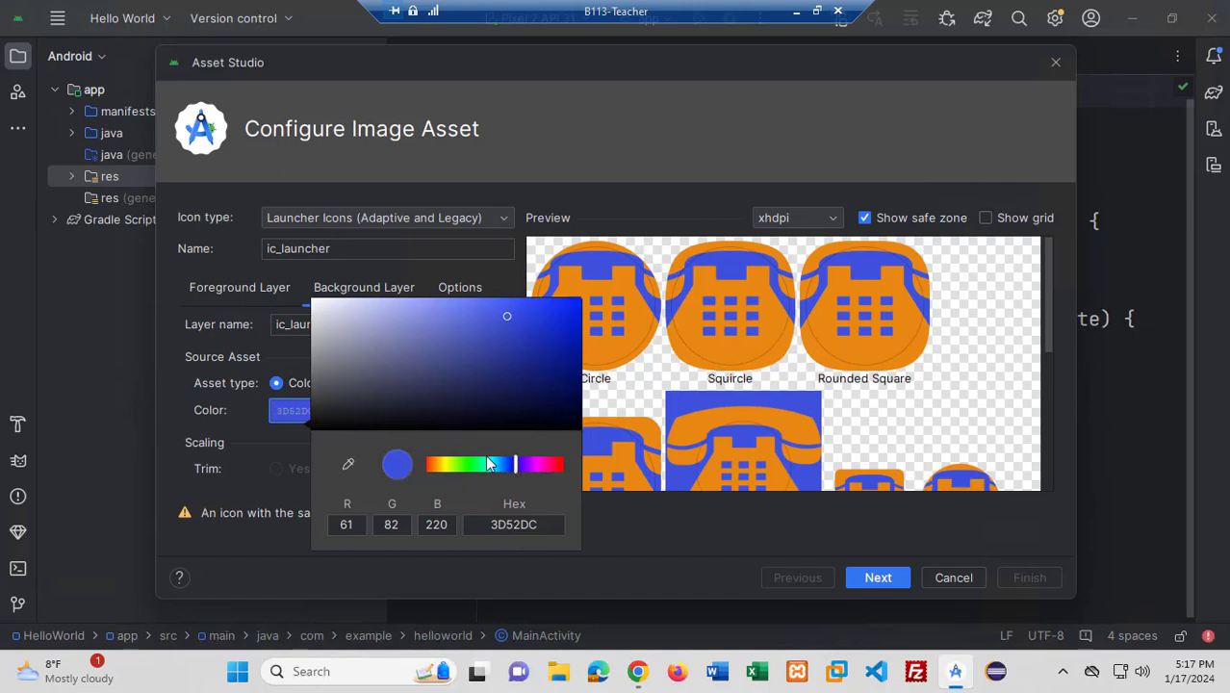
{"action": "left_click", "coordinate": [243, 536]}
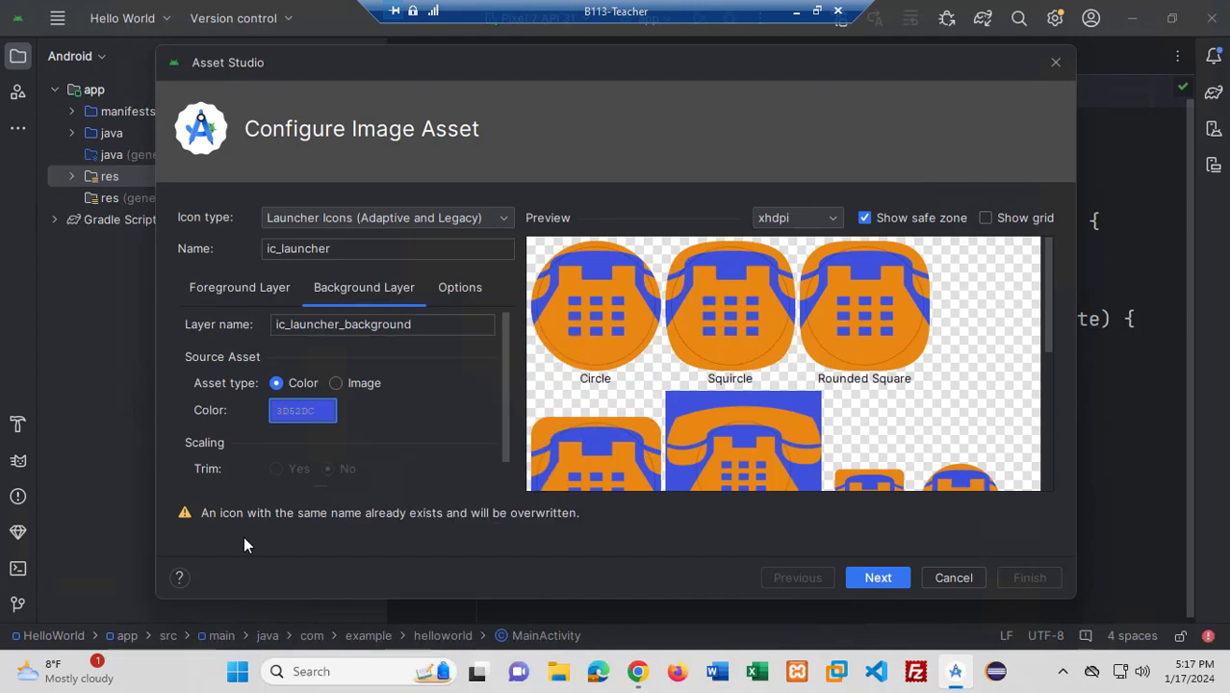
Scale the foreground layer's phone image down to 59 %.
{"action": "scroll", "coordinate": [411, 376], "scroll_direction": "down", "scroll_amount": 1}
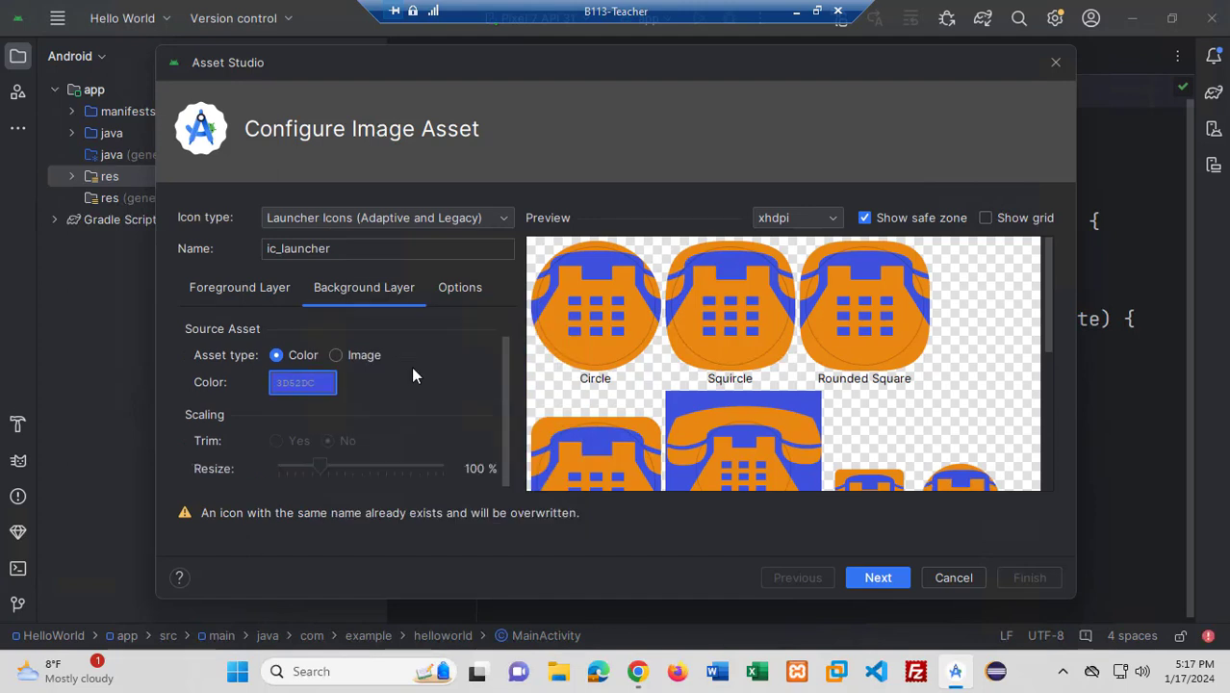
{"action": "scroll", "coordinate": [410, 375], "scroll_direction": "up", "scroll_amount": 1}
{"action": "scroll", "coordinate": [411, 375], "scroll_direction": "down", "scroll_amount": 1}
{"action": "scroll", "coordinate": [412, 368], "scroll_direction": "up", "scroll_amount": 1}
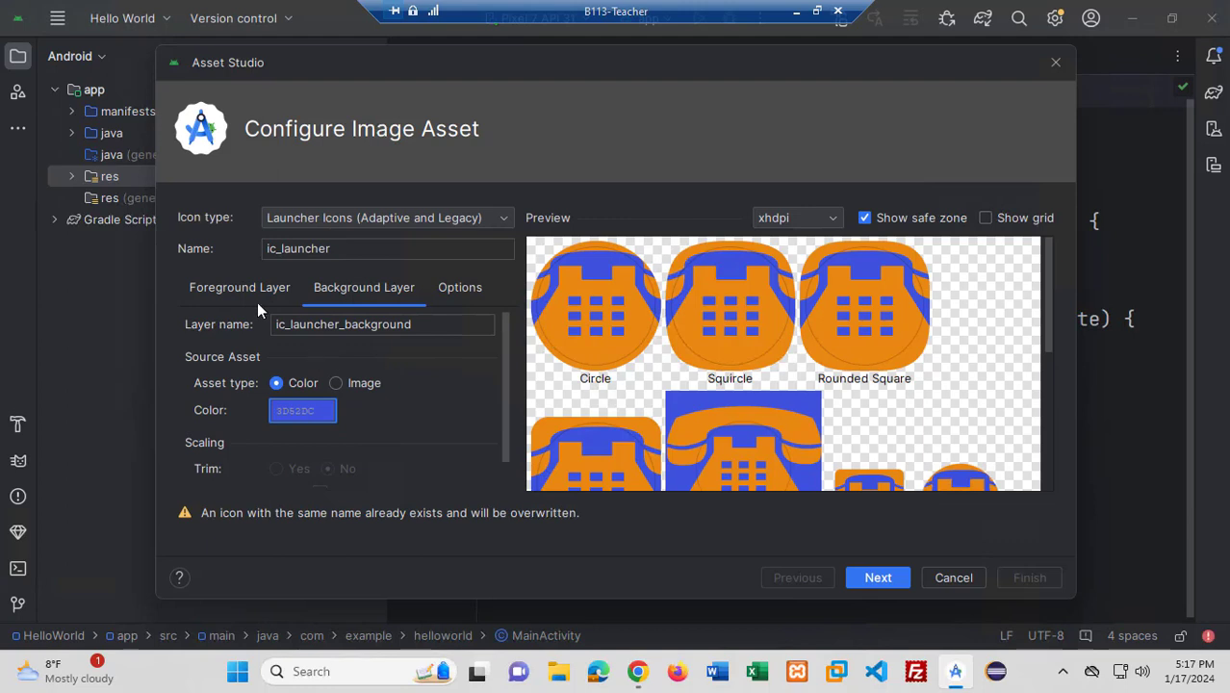
{"action": "left_click", "coordinate": [228, 294]}
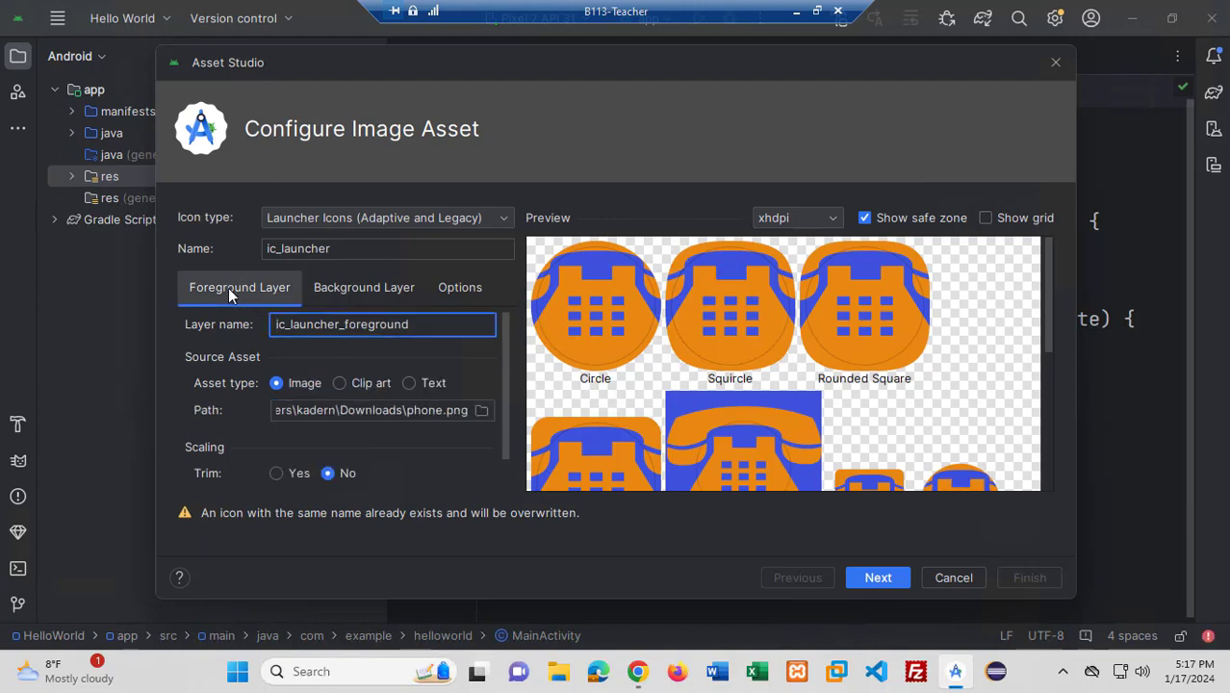
{"action": "scroll", "coordinate": [324, 345], "scroll_direction": "down", "scroll_amount": 1}
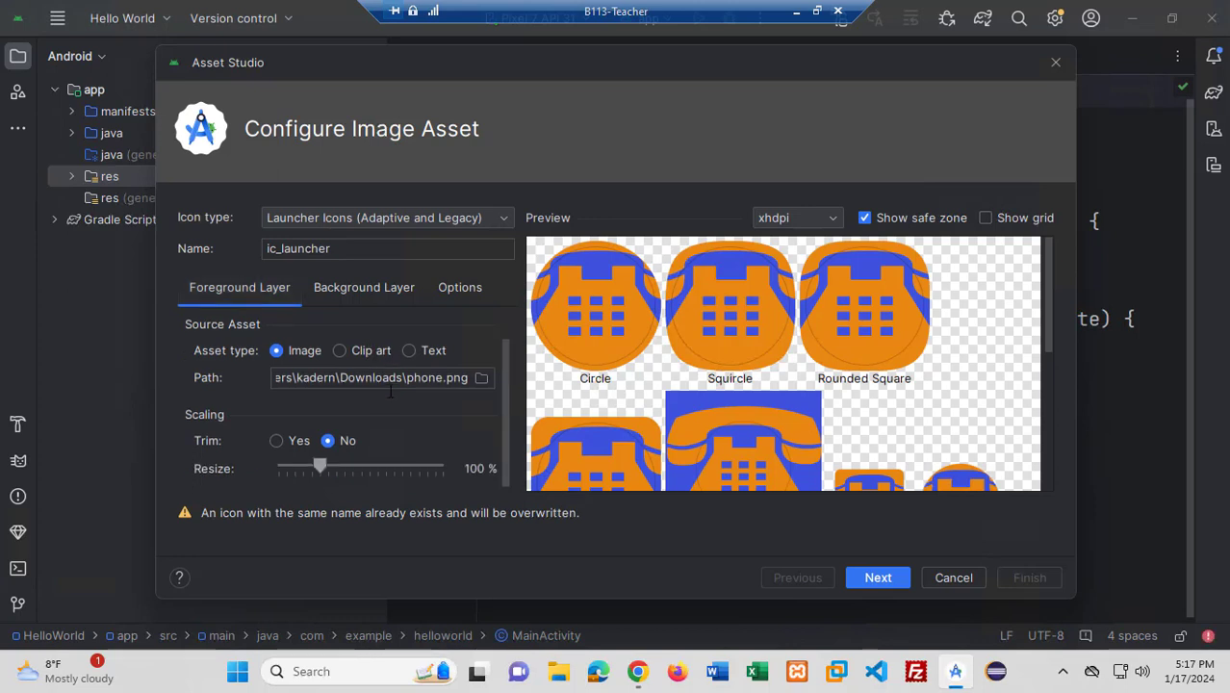
{"action": "scroll", "coordinate": [388, 388], "scroll_direction": "up", "scroll_amount": 1}
{"action": "scroll", "coordinate": [296, 469], "scroll_direction": "down", "scroll_amount": 1}
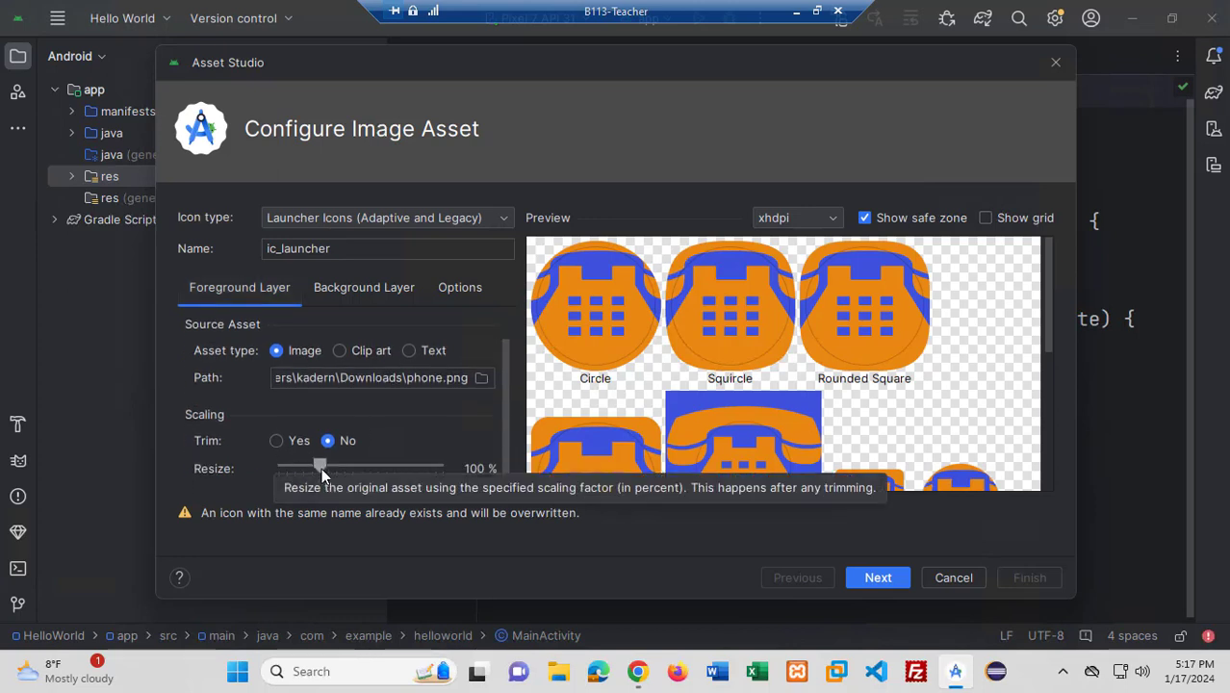
{"action": "left_click_drag", "start_coordinate": [321, 467], "coordinate": [304, 475]}
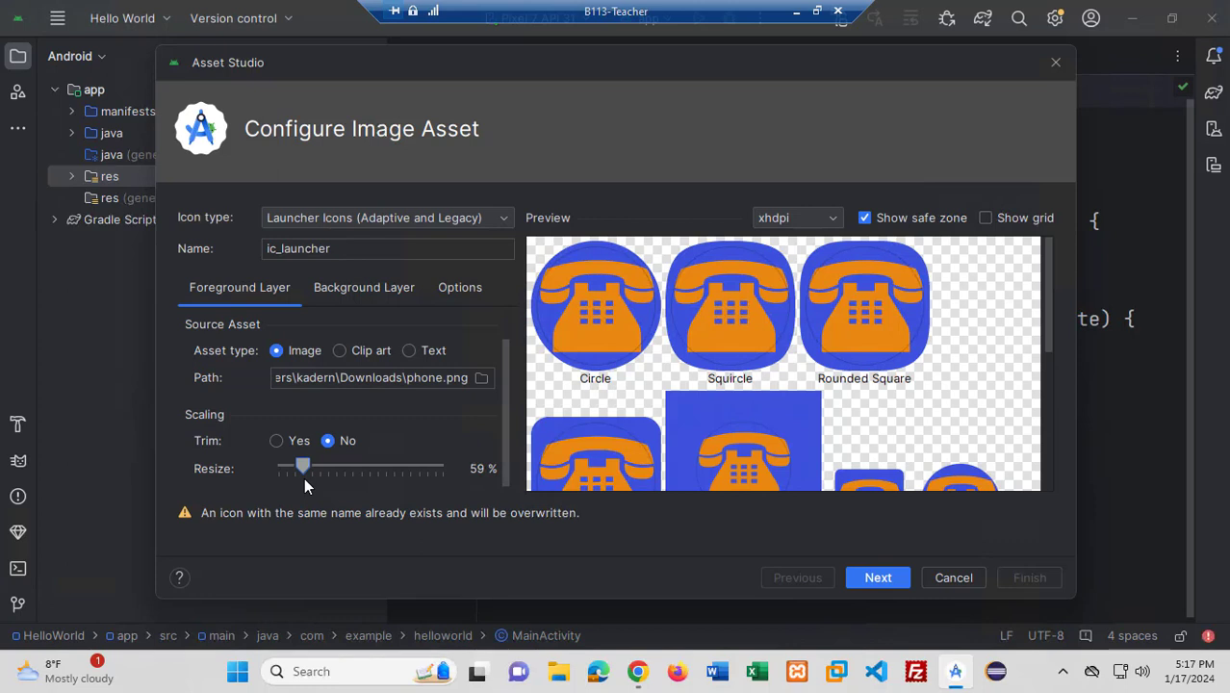
Generate the launcher icon files into the main source set, overwriting the existing ones.
{"action": "left_click", "coordinate": [871, 581]}
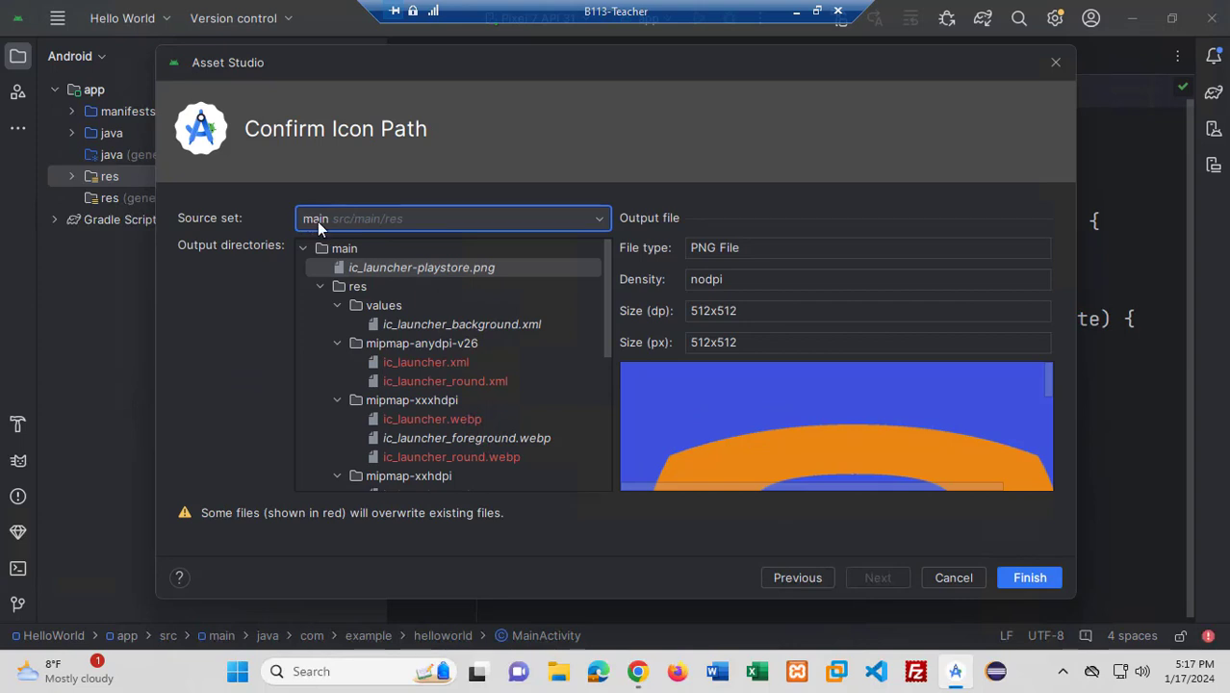
{"action": "left_click", "coordinate": [317, 221]}
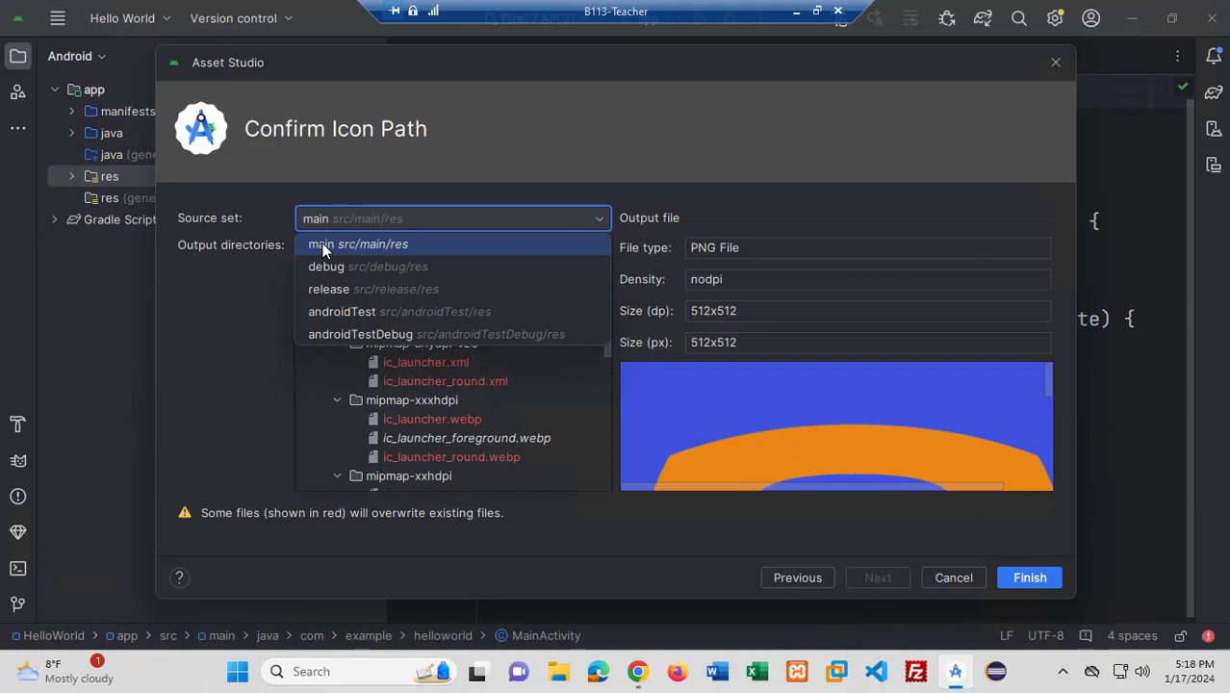
{"action": "left_click", "coordinate": [322, 246]}
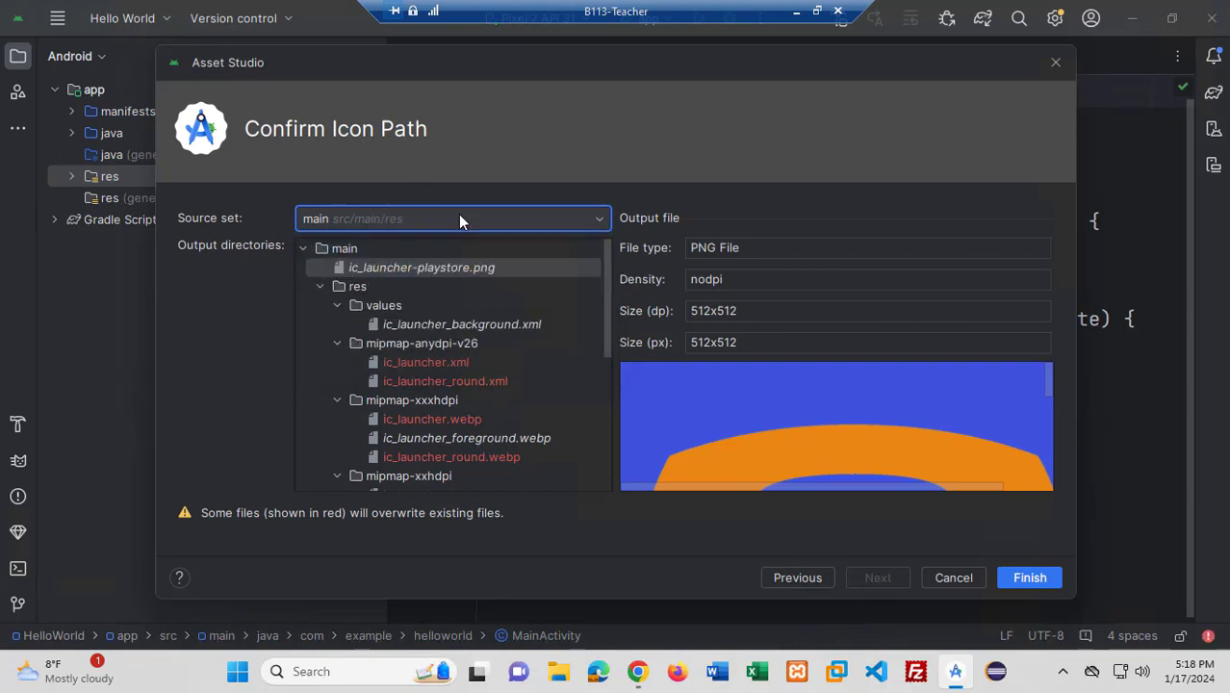
{"action": "left_click", "coordinate": [1028, 577]}
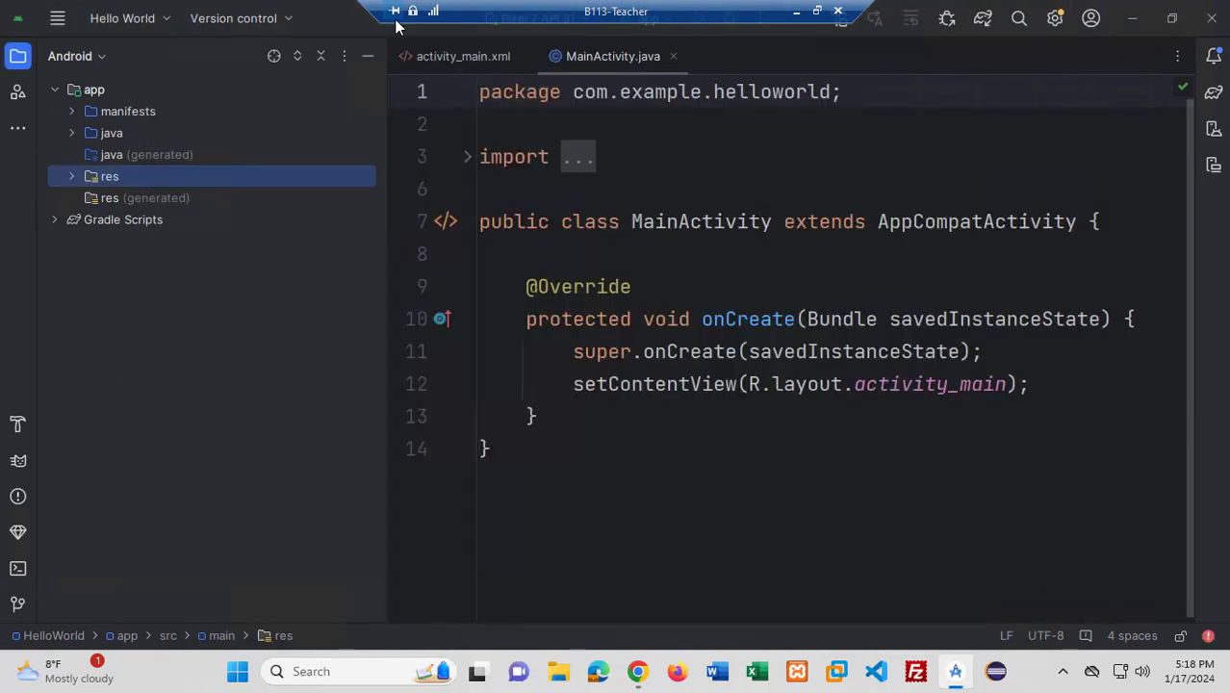
Restore the IDE window to a smaller size and run the app on the Pixel 7 API 31 emulator.
{"action": "mouse_move", "coordinate": [331, 33]}
{"action": "left_mouse_down"}
{"action": "mouse_move", "coordinate": [326, 58]}
{"action": "mouse_move", "coordinate": [338, 43]}
{"action": "left_mouse_up"}
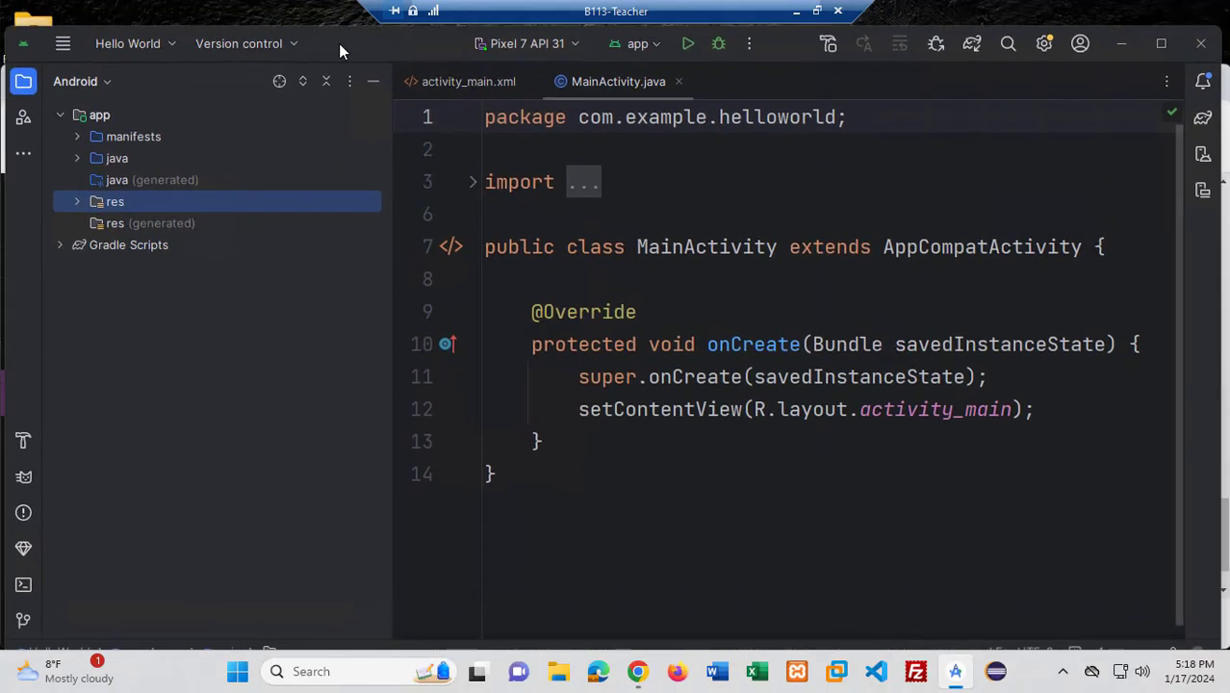
{"action": "left_click", "coordinate": [685, 46]}
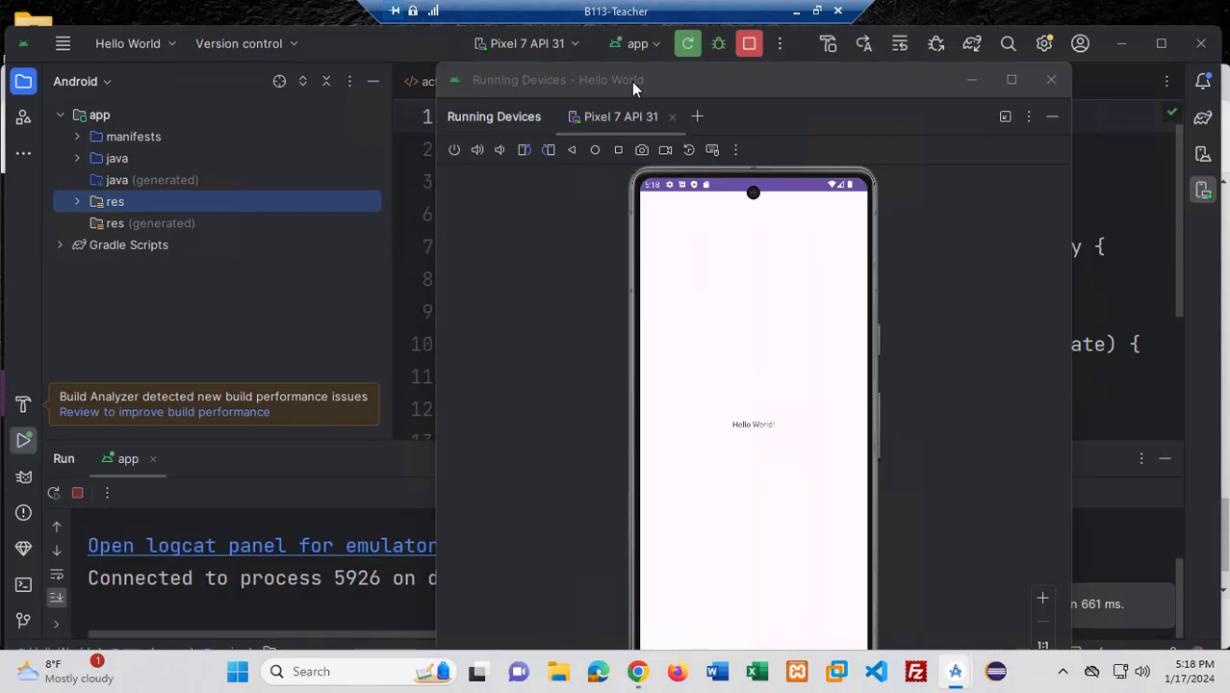
{"action": "left_click", "coordinate": [719, 84]}
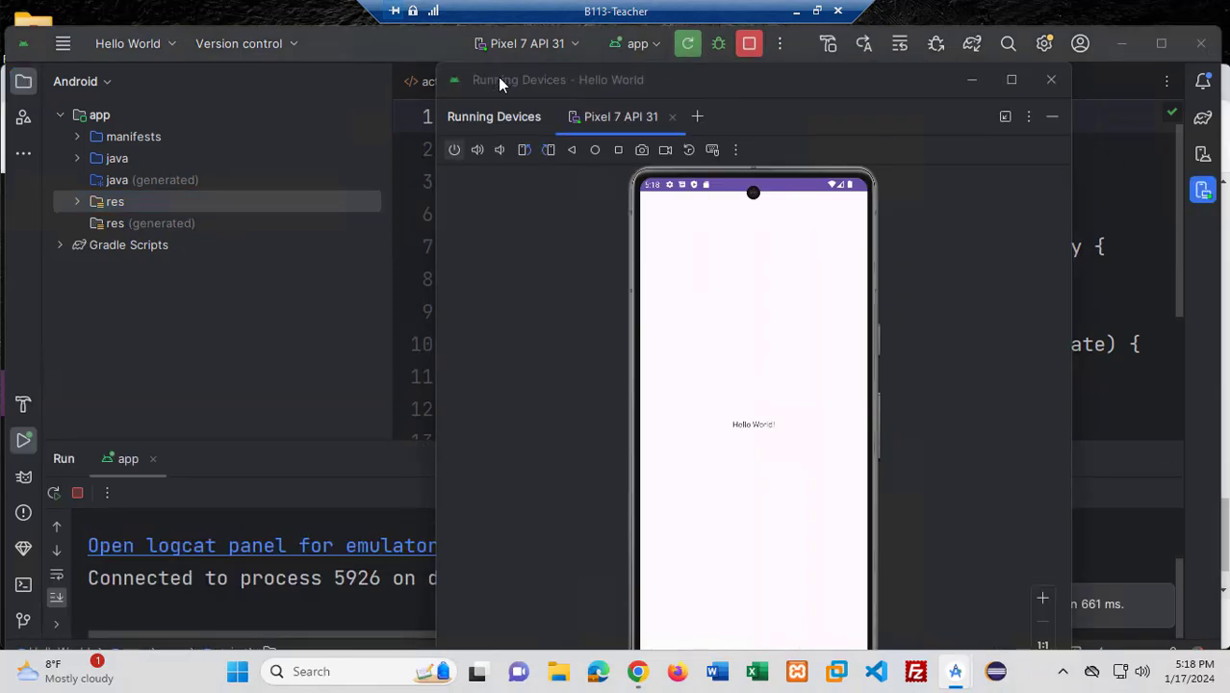
Move and resize the Running Devices window to fit the whole emulated phone on screen, and go to the phone's home screen.
{"action": "left_click_drag", "start_coordinate": [854, 86], "coordinate": [649, 113]}
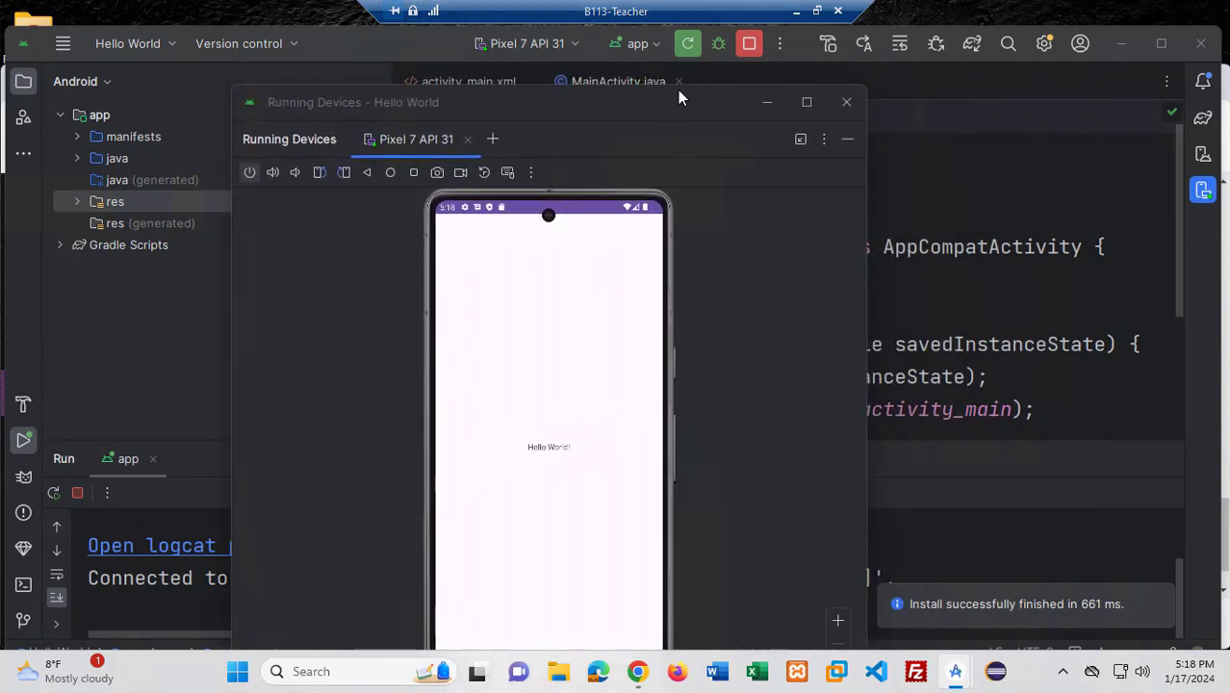
{"action": "mouse_move", "coordinate": [679, 90]}
{"action": "left_mouse_down"}
{"action": "mouse_move", "coordinate": [676, 196]}
{"action": "mouse_move", "coordinate": [681, 114]}
{"action": "left_mouse_up"}
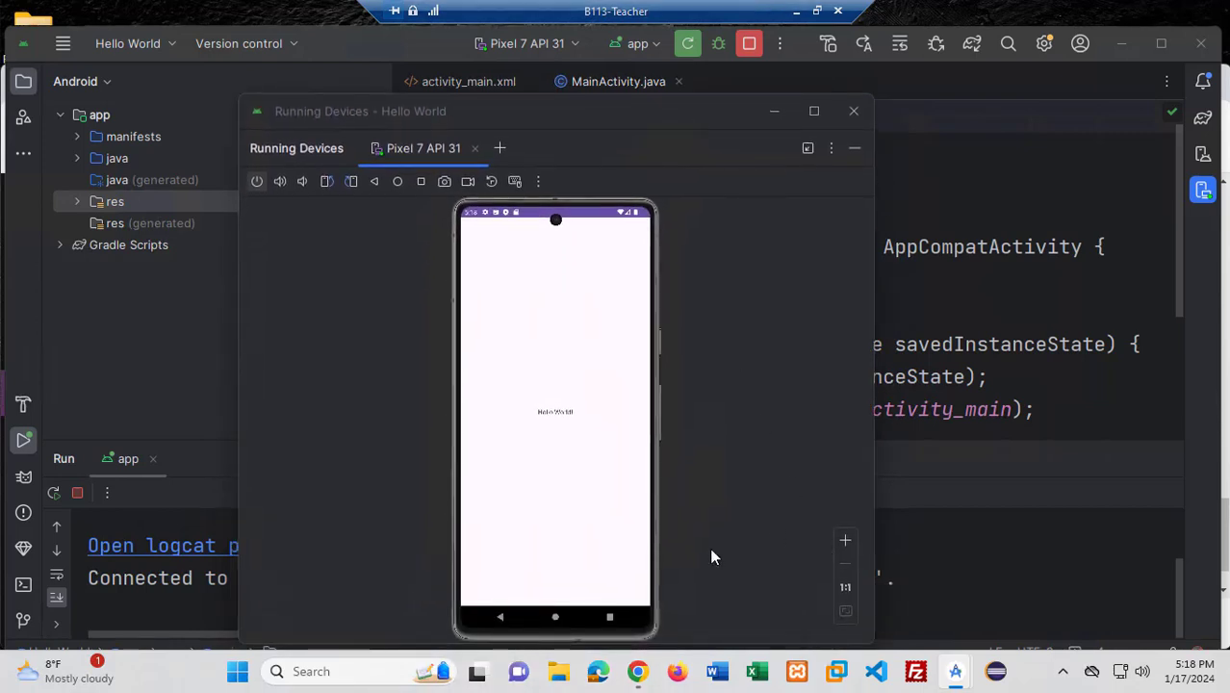
{"action": "left_click", "coordinate": [554, 620]}
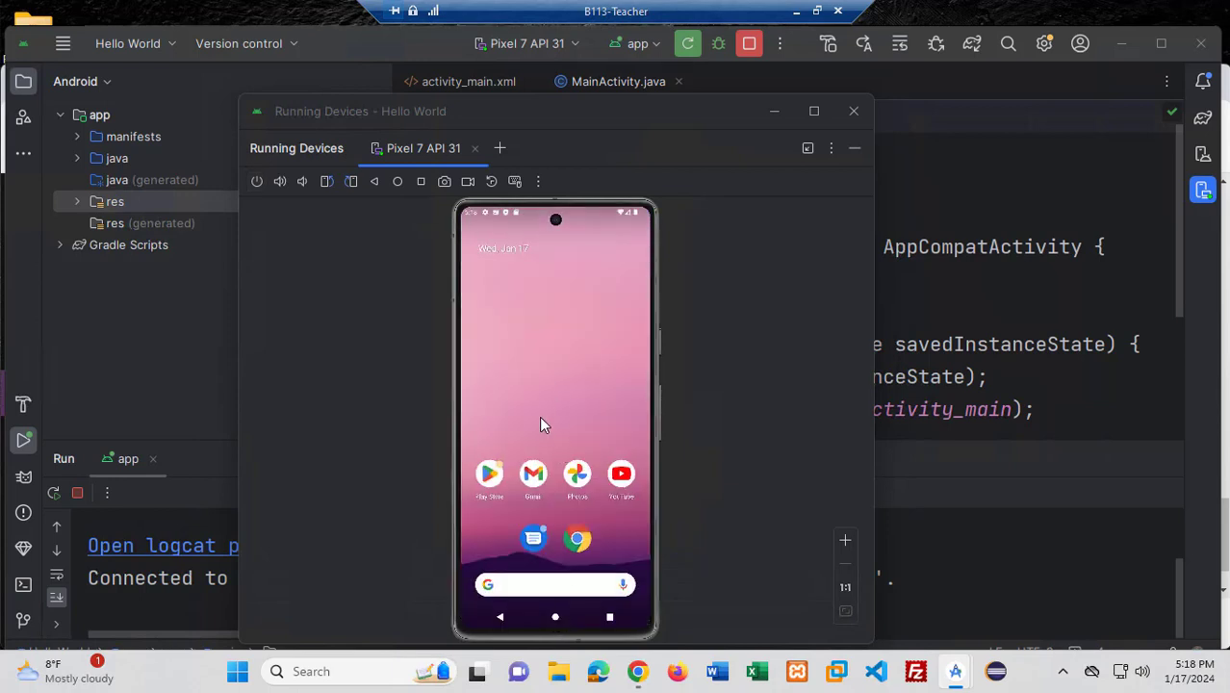
{"action": "left_click", "coordinate": [554, 371]}
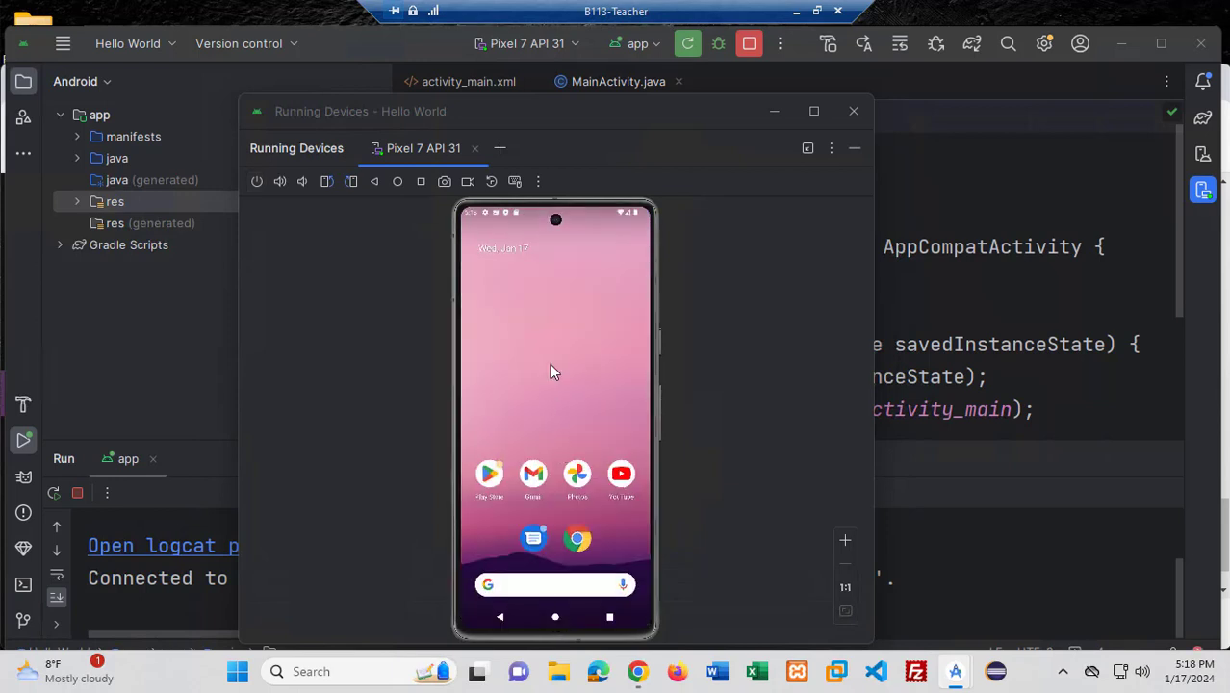
{"action": "left_click", "coordinate": [507, 436]}
{"action": "left_click_drag", "start_coordinate": [547, 308], "coordinate": [546, 282]}
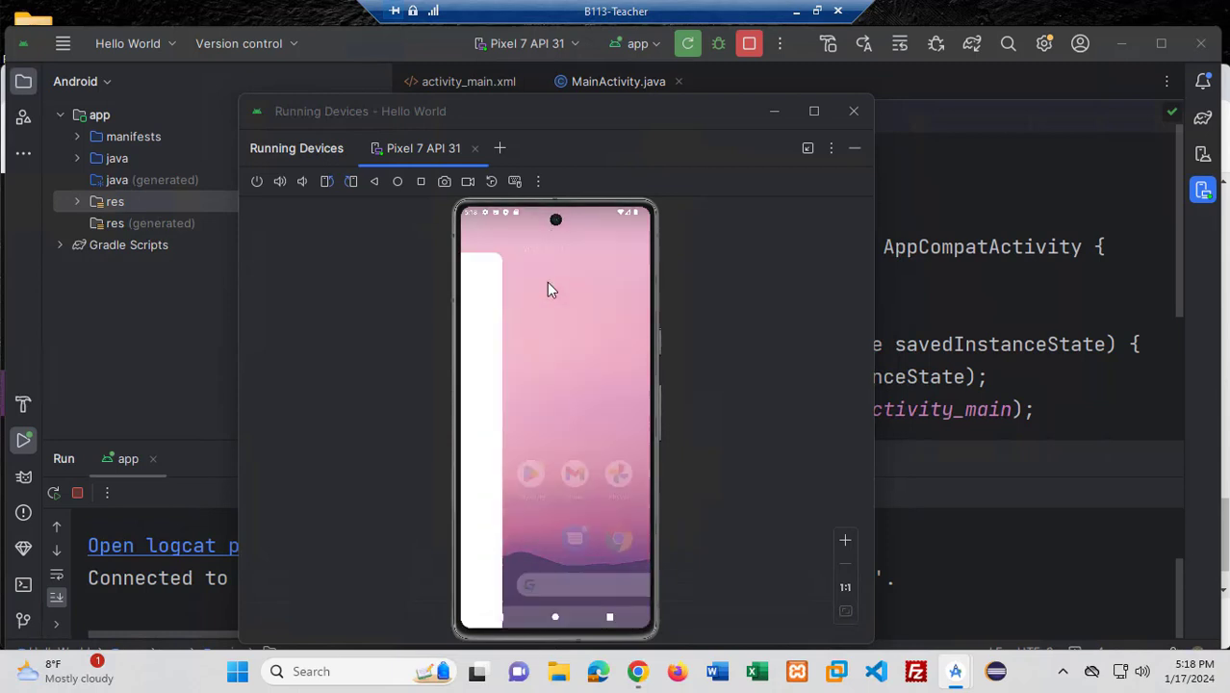
{"action": "left_click", "coordinate": [556, 618]}
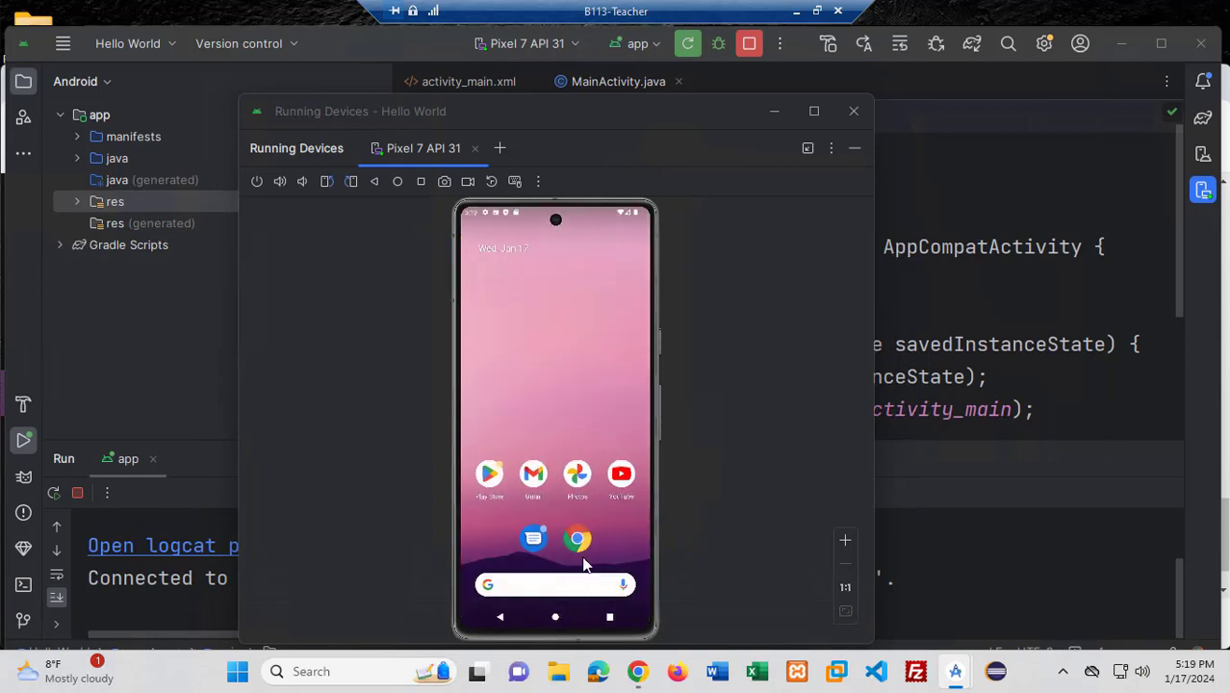
Open the emulator's app drawer to check the Hello World launcher icon, and close the Running Devices window.
{"action": "left_click_drag", "start_coordinate": [616, 533], "coordinate": [653, 266]}
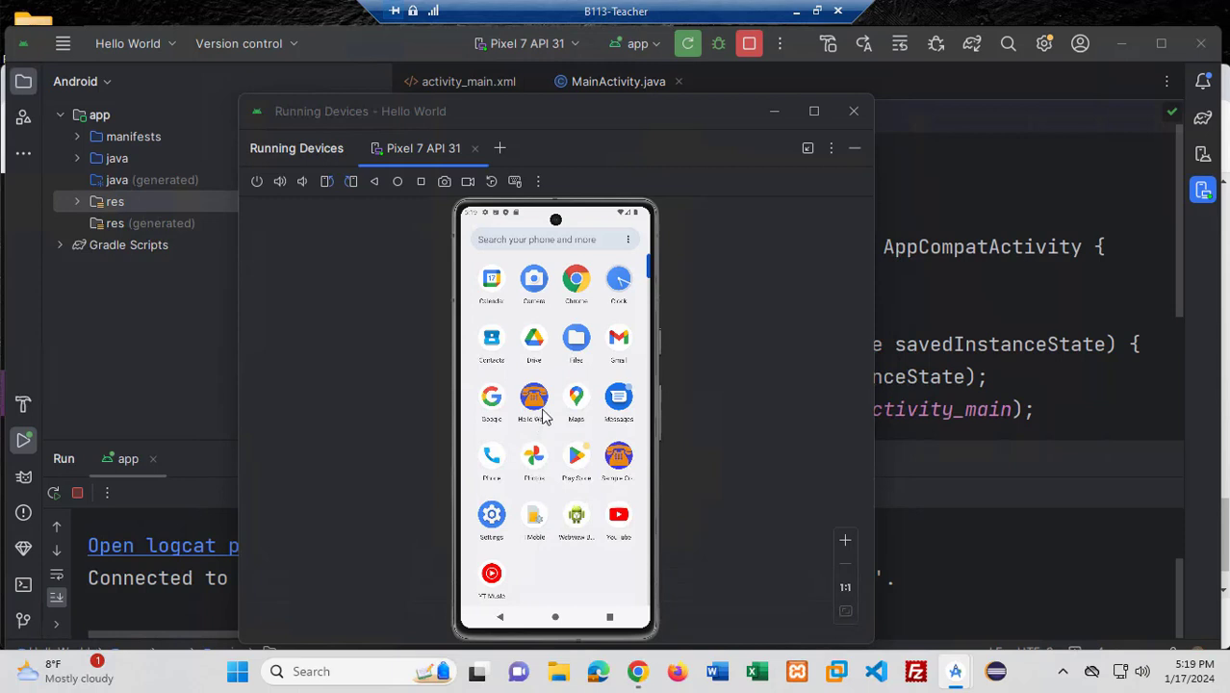
{"action": "left_click", "coordinate": [851, 114]}
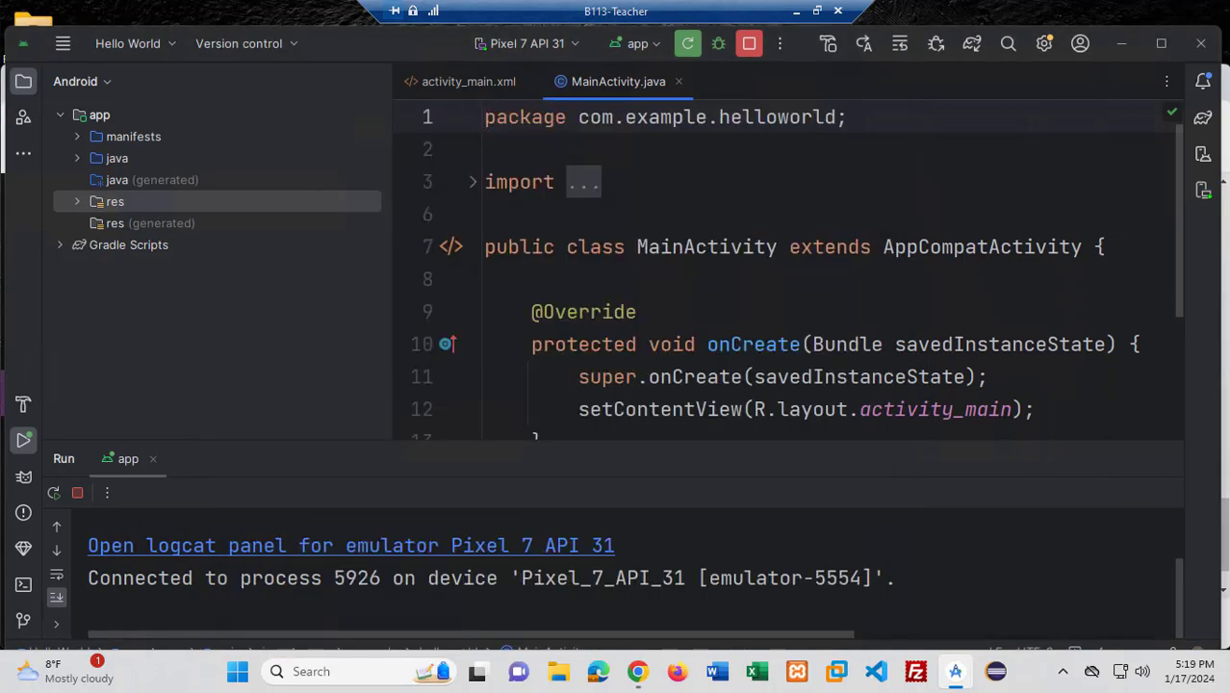